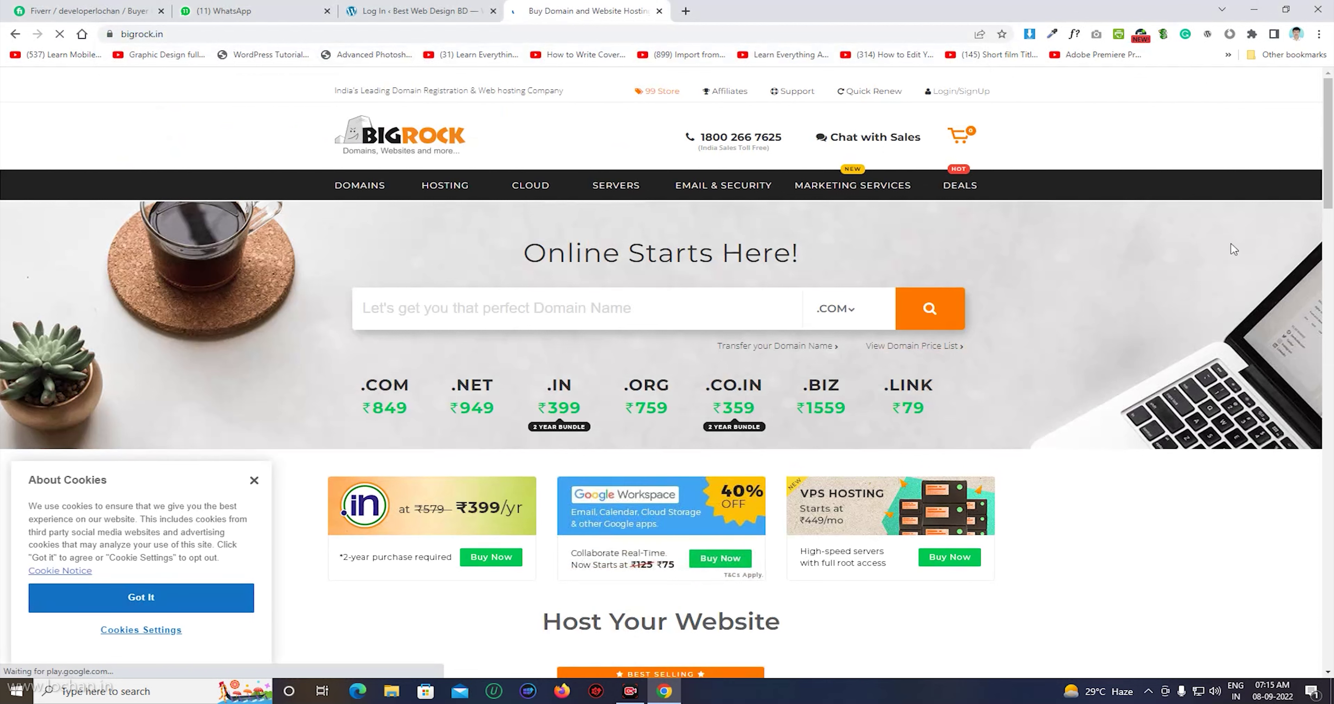
Log into the BigRock account, accepting the logging and terms acknowledgements, to reach the List of Orders.
{"action": "left_click", "coordinate": [947, 96]}
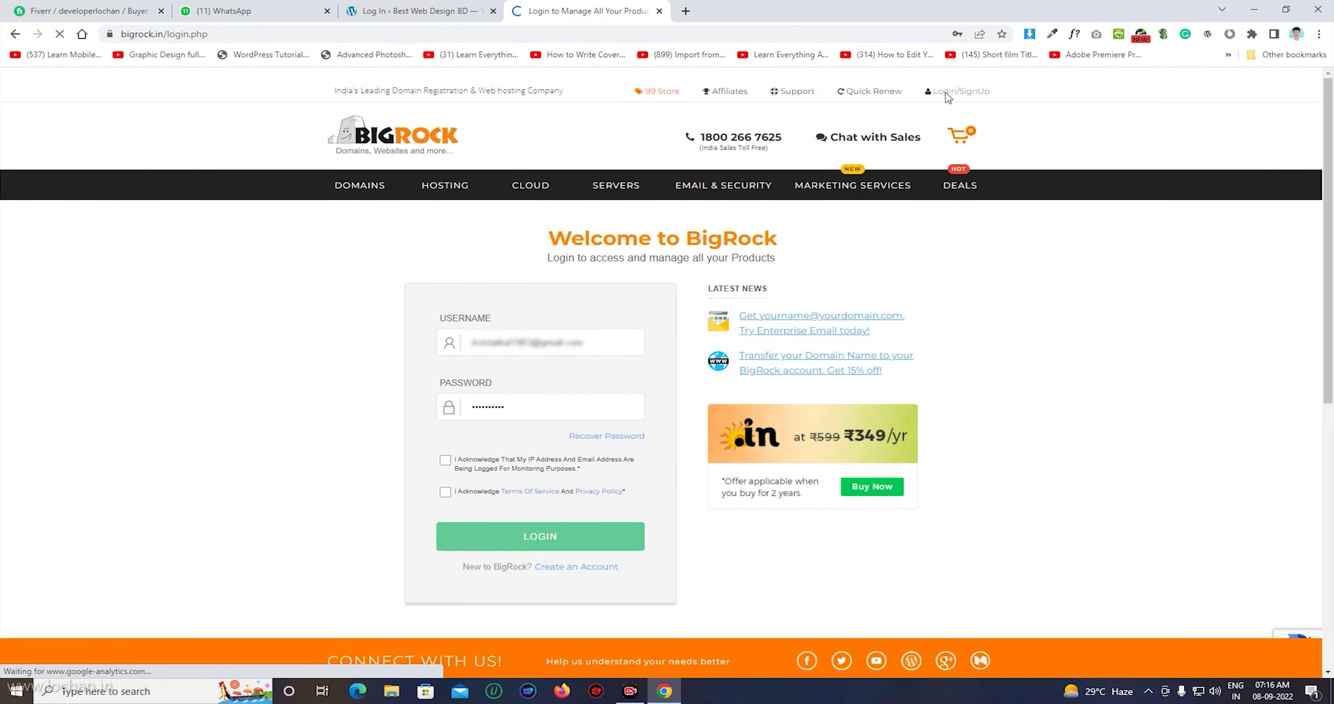
{"action": "left_click", "coordinate": [444, 460]}
{"action": "left_click", "coordinate": [445, 492]}
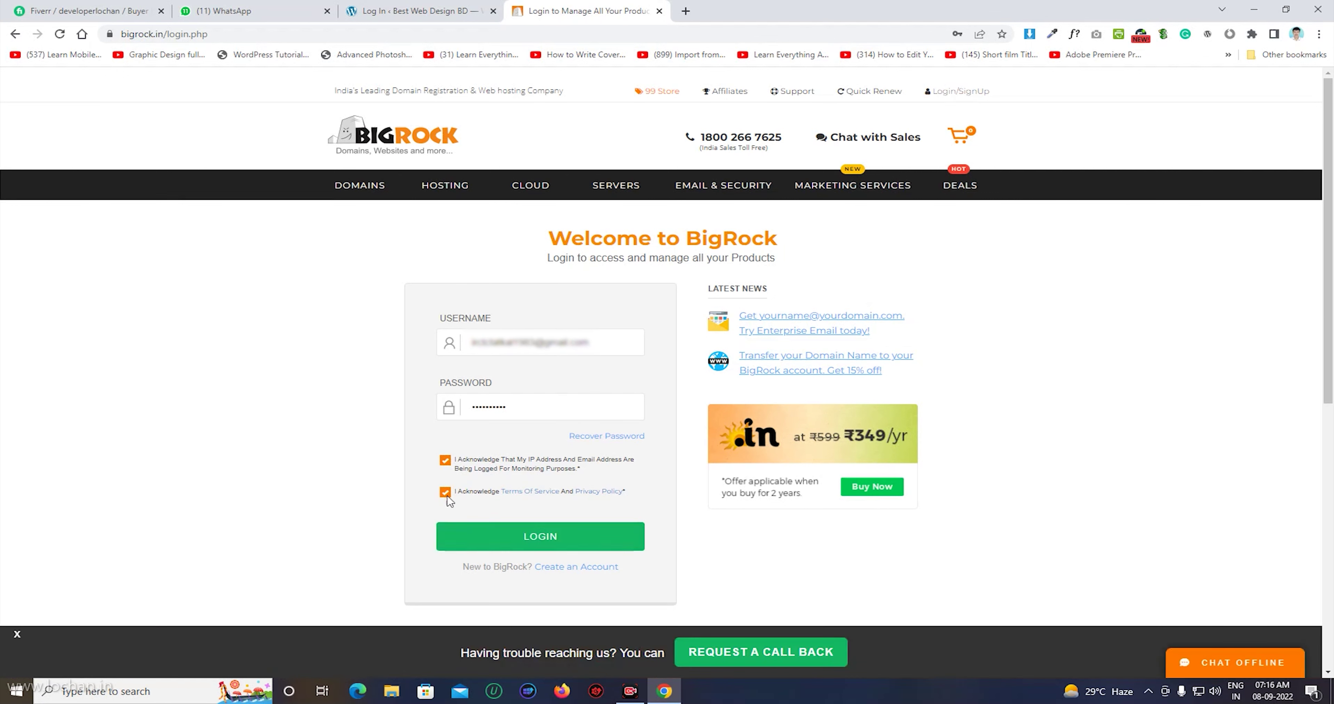
{"action": "left_click", "coordinate": [528, 539]}
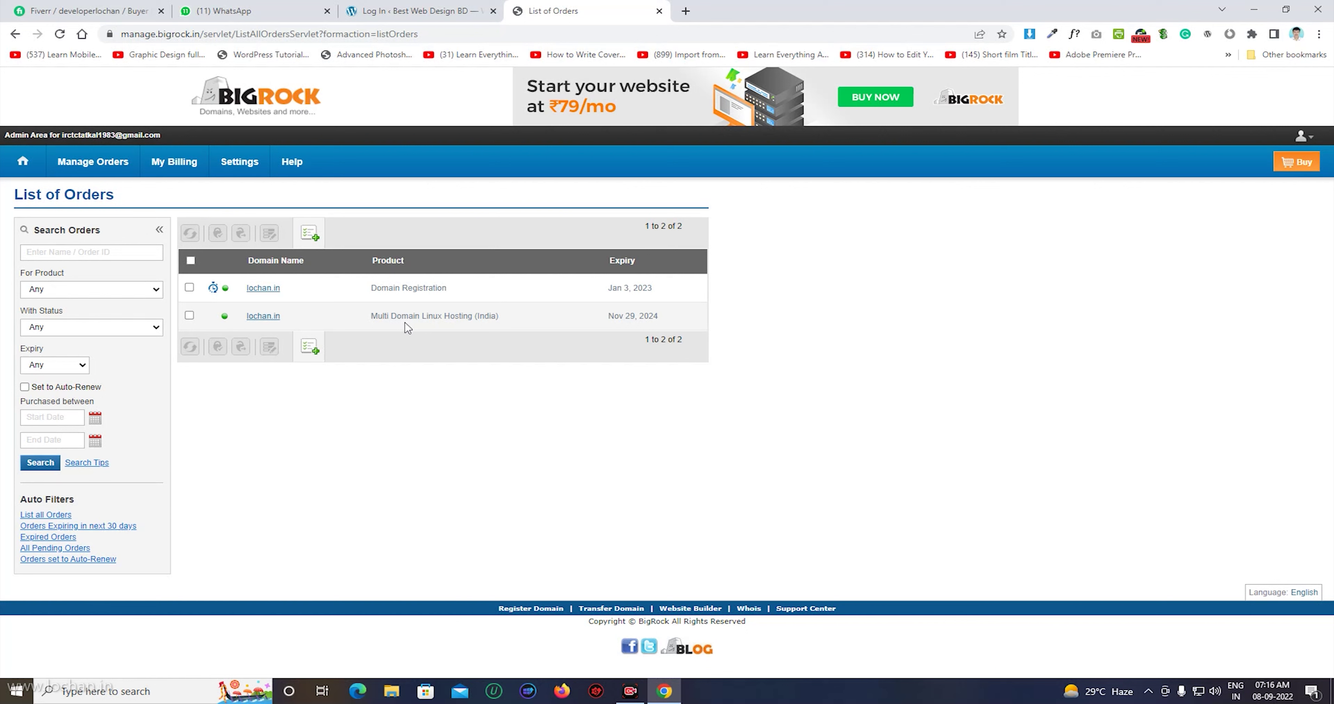
Launch cPanel for the lochan.in Multi Domain Linux Hosting order and maximize its window.
{"action": "left_click", "coordinate": [263, 317]}
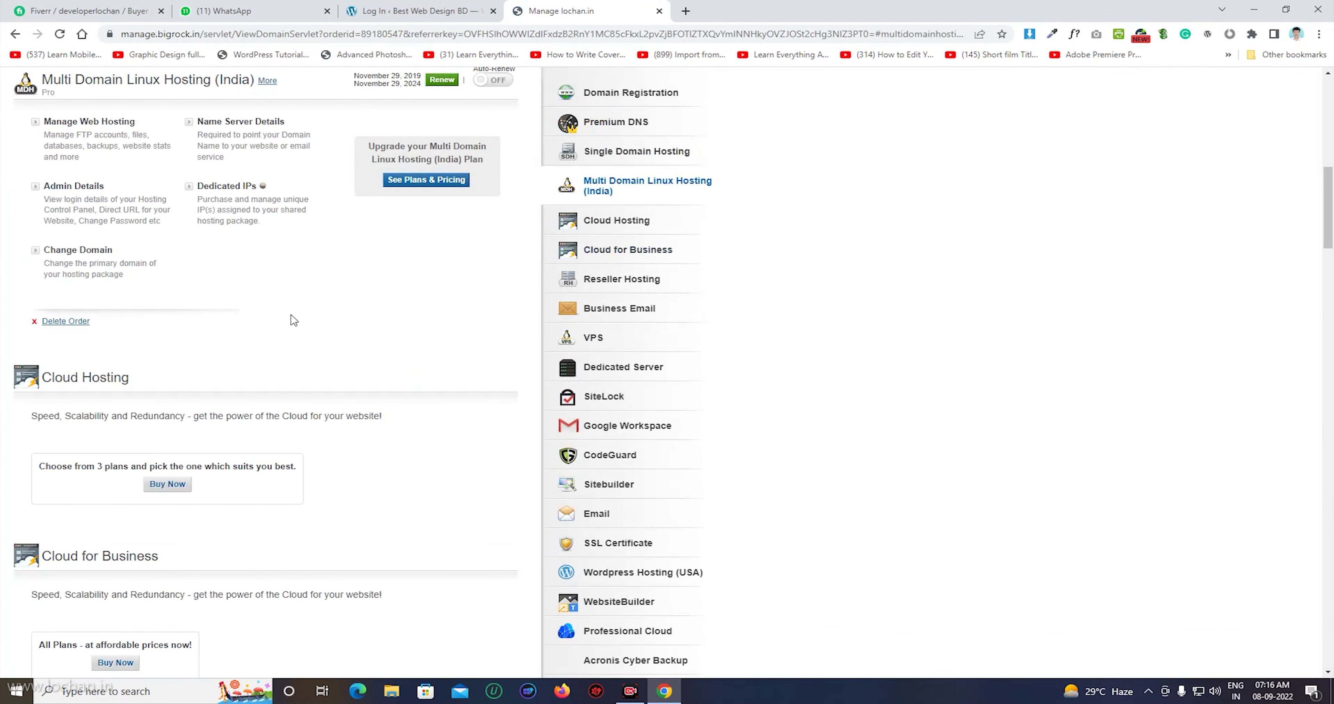
{"action": "scroll", "coordinate": [322, 324], "scroll_direction": "up", "scroll_amount": 2}
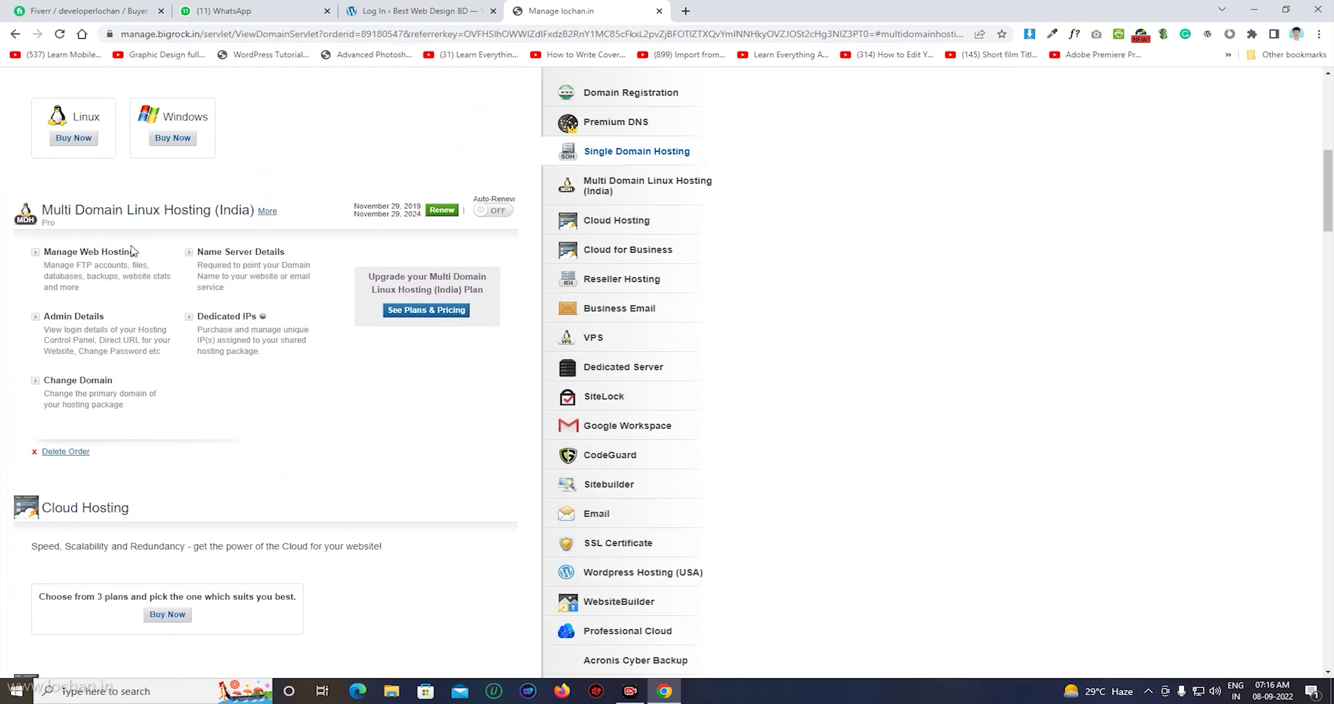
{"action": "left_click", "coordinate": [79, 253]}
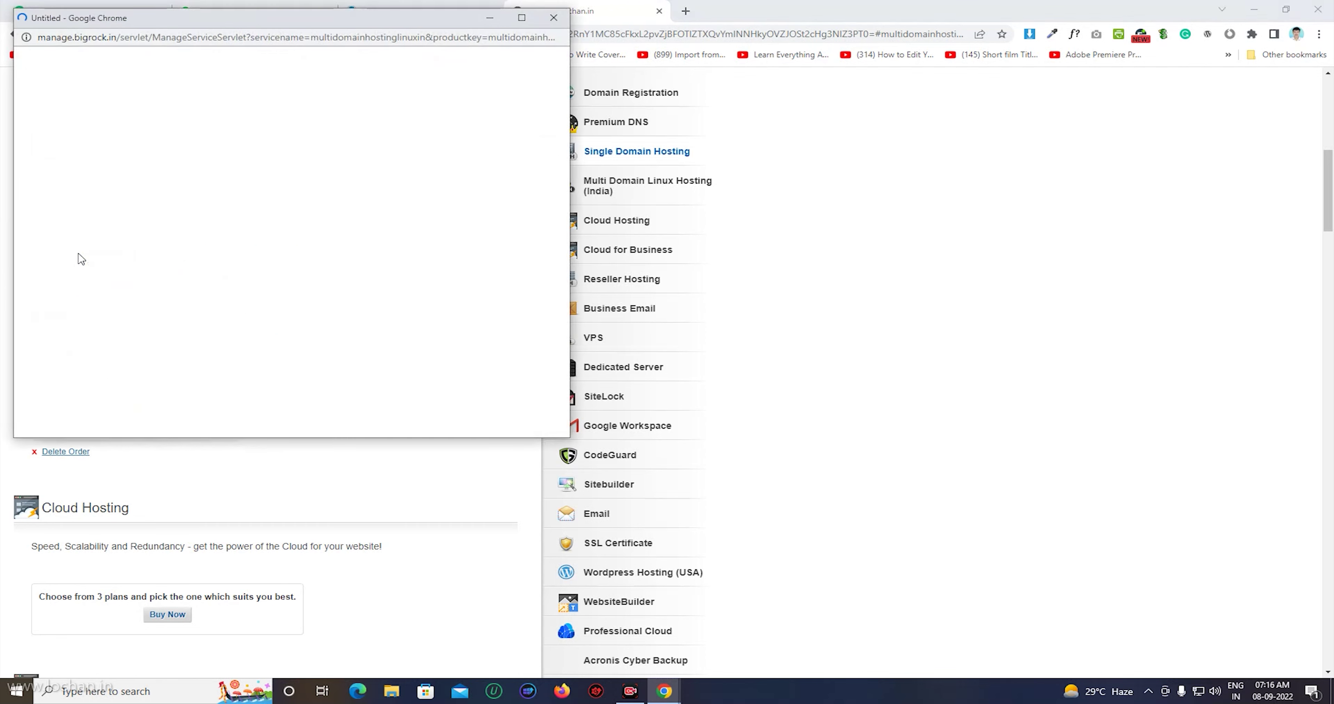
{"action": "left_click", "coordinate": [522, 18]}
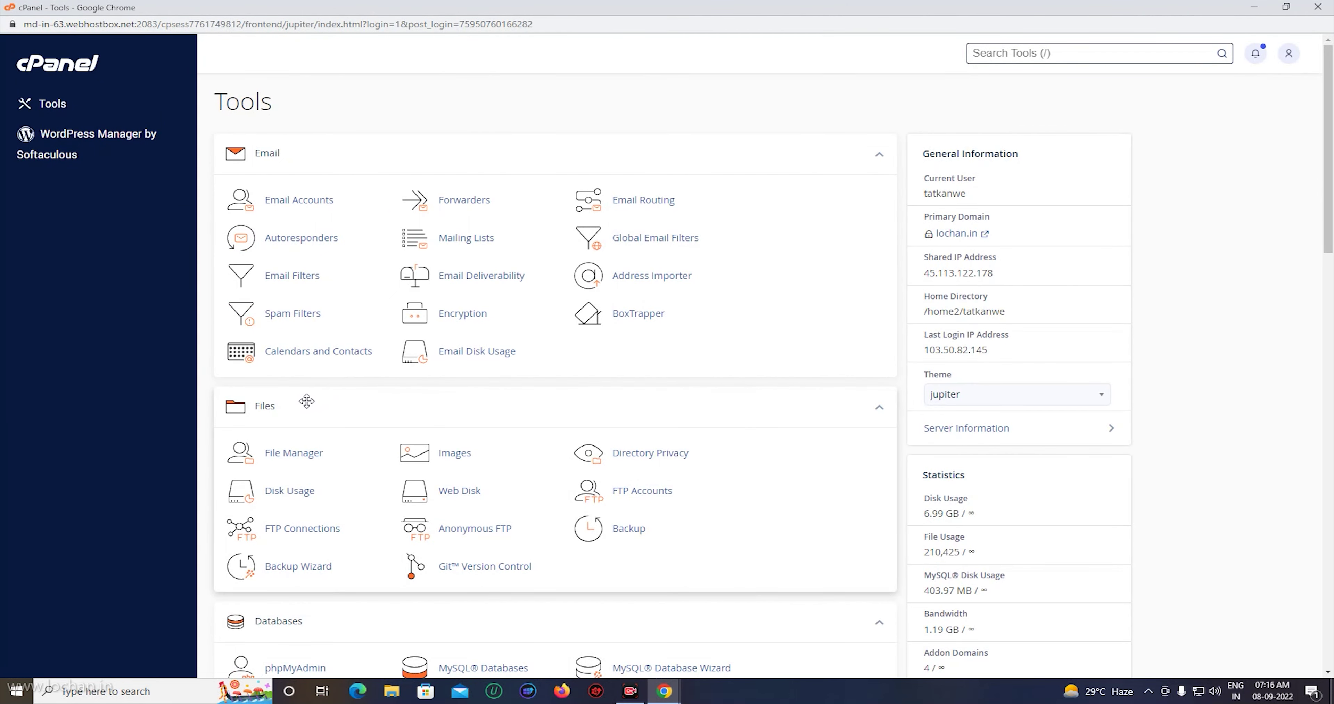
Launch WordPress Manager by Softaculous from cPanel's Software section.
{"action": "scroll", "coordinate": [313, 406], "scroll_direction": "down", "scroll_amount": 3}
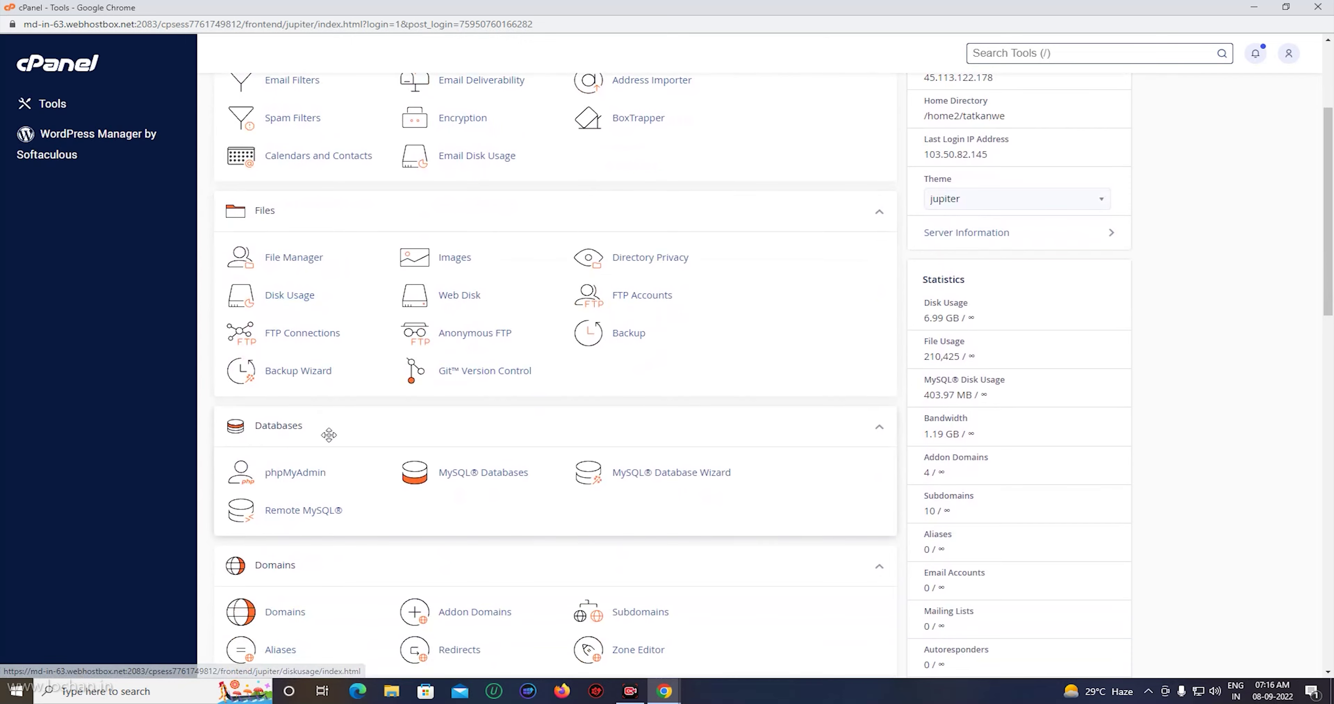
{"action": "scroll", "coordinate": [332, 456], "scroll_direction": "down", "scroll_amount": 12}
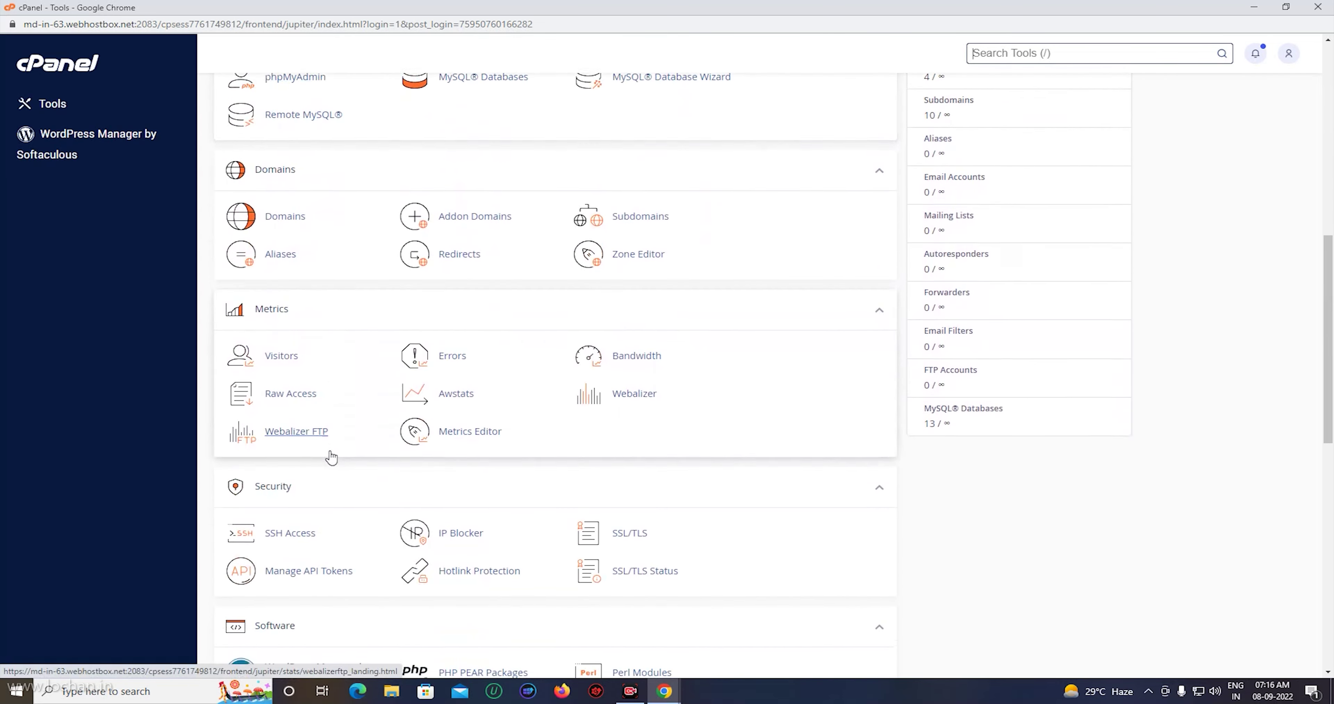
{"action": "scroll", "coordinate": [329, 455], "scroll_direction": "up", "scroll_amount": 1}
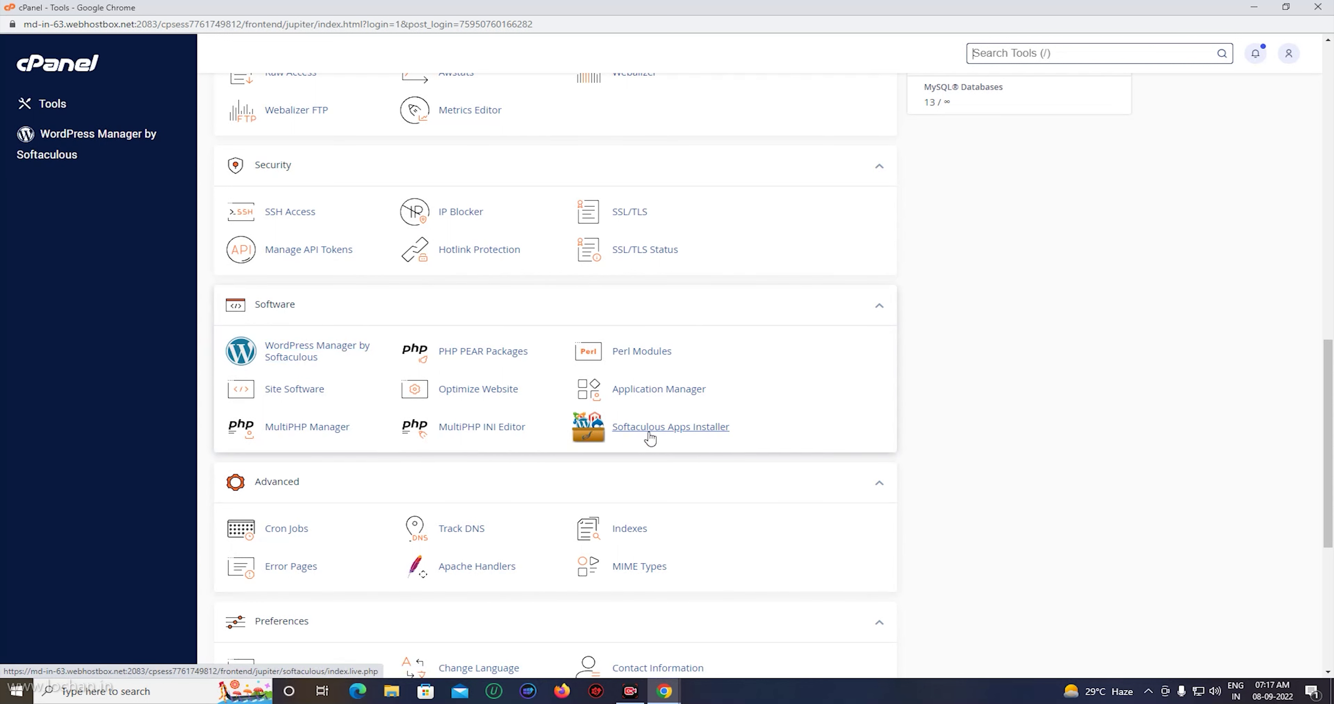
{"action": "left_click", "coordinate": [305, 356]}
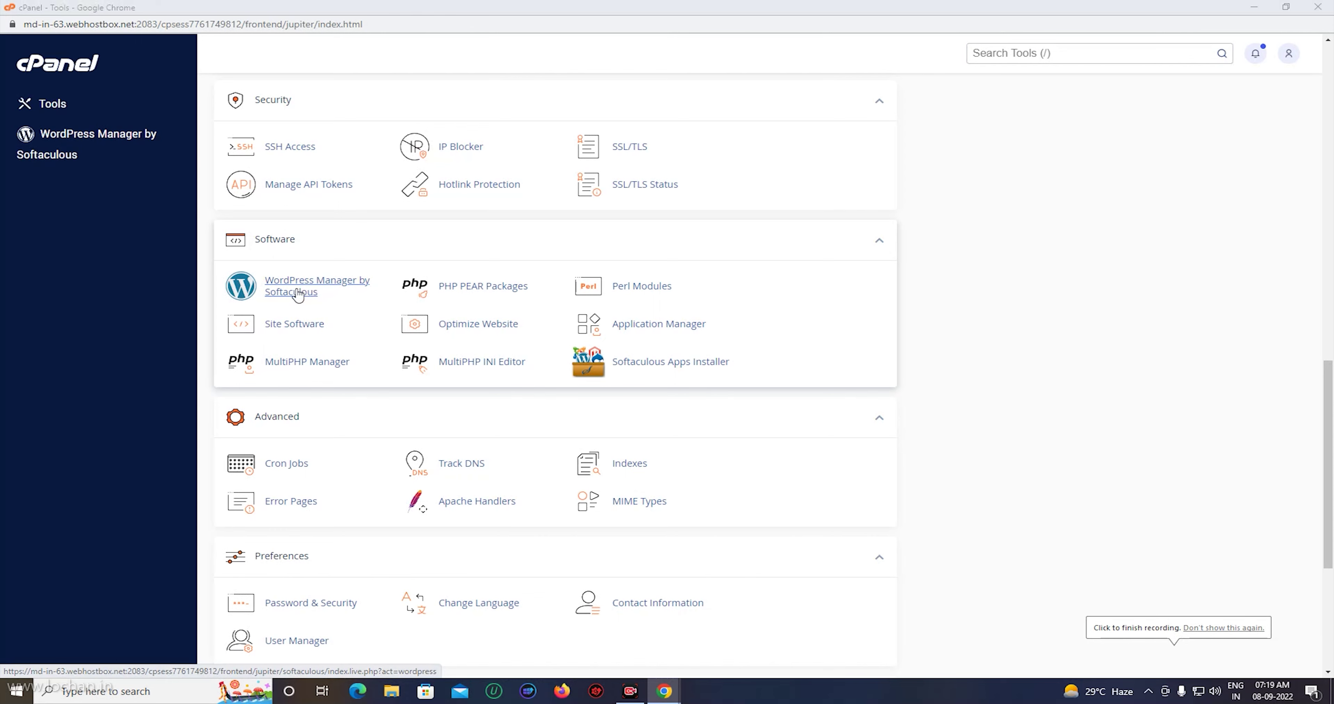
{"action": "left_click", "coordinate": [298, 293]}
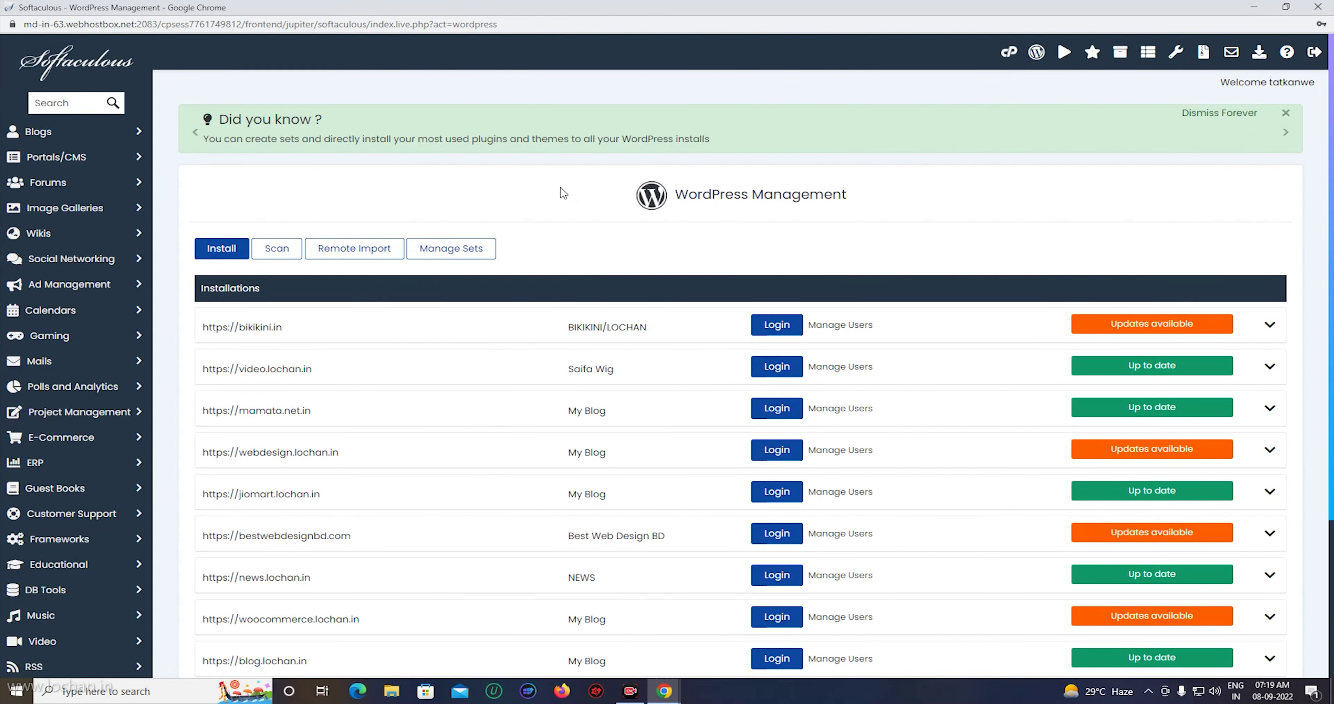
Scroll through the twelve WordPress installations, noting bestwebdesignbd.com has updates available.
{"action": "scroll", "coordinate": [562, 193], "scroll_direction": "down", "scroll_amount": 1}
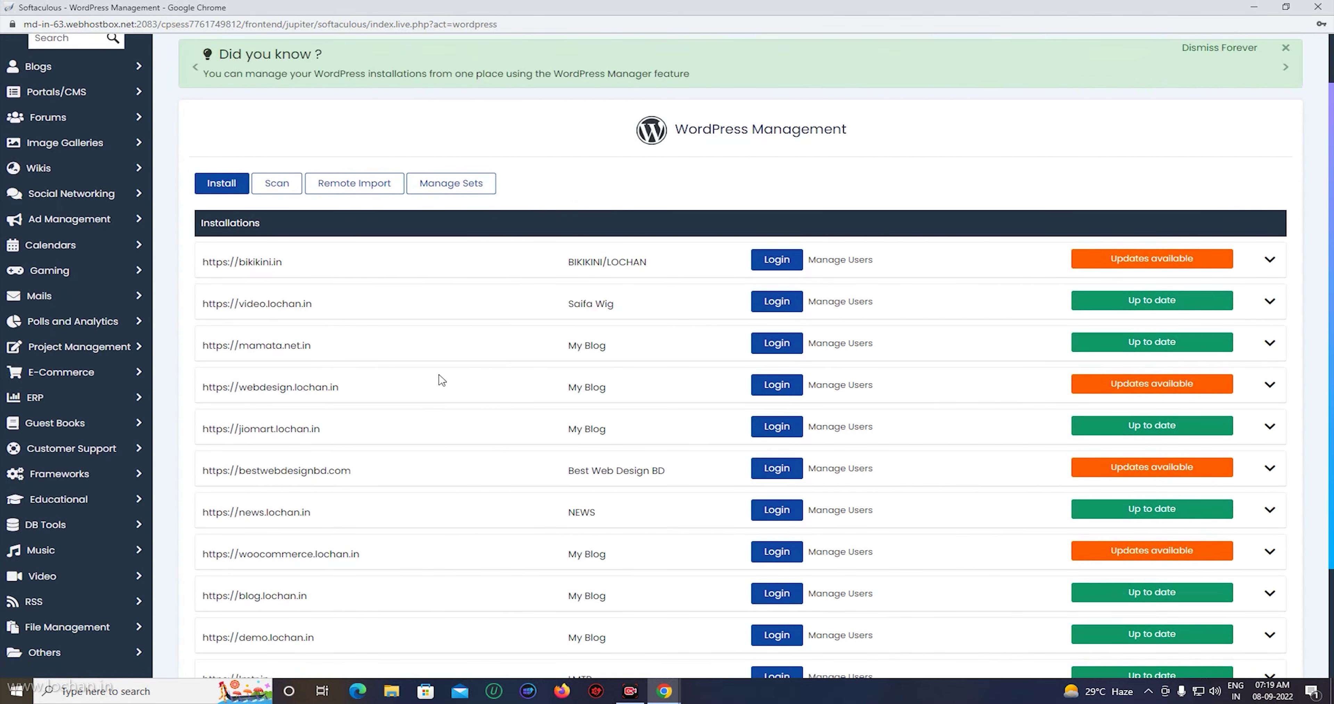
{"action": "scroll", "coordinate": [441, 380], "scroll_direction": "up", "scroll_amount": 1}
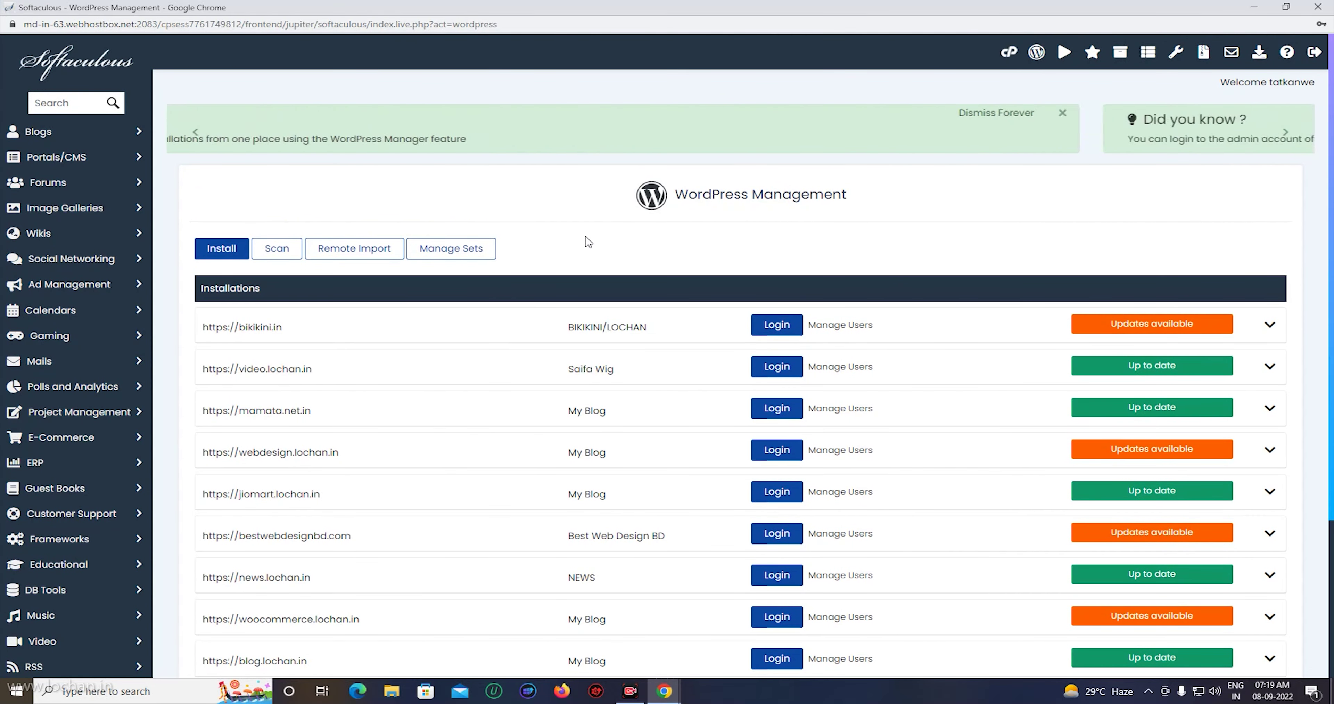
{"action": "scroll", "coordinate": [564, 239], "scroll_direction": "down", "scroll_amount": 2}
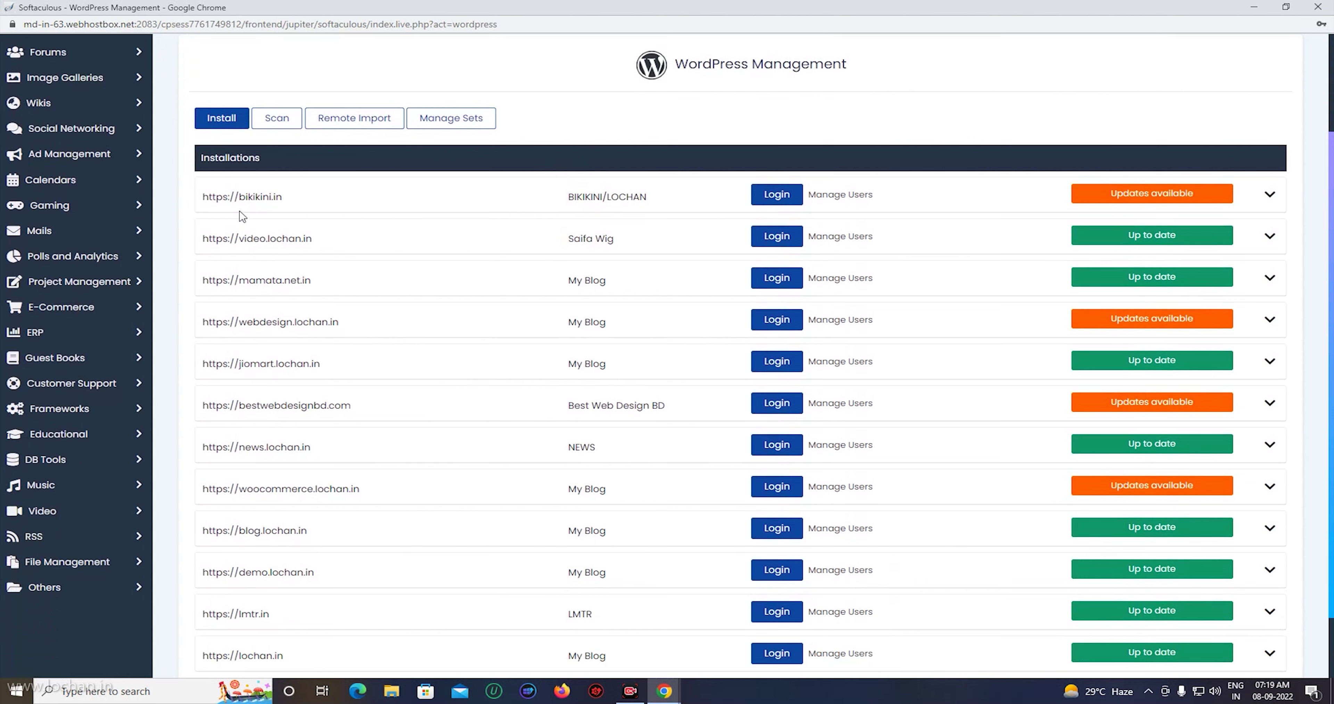
{"action": "scroll", "coordinate": [536, 291], "scroll_direction": "down", "scroll_amount": 1}
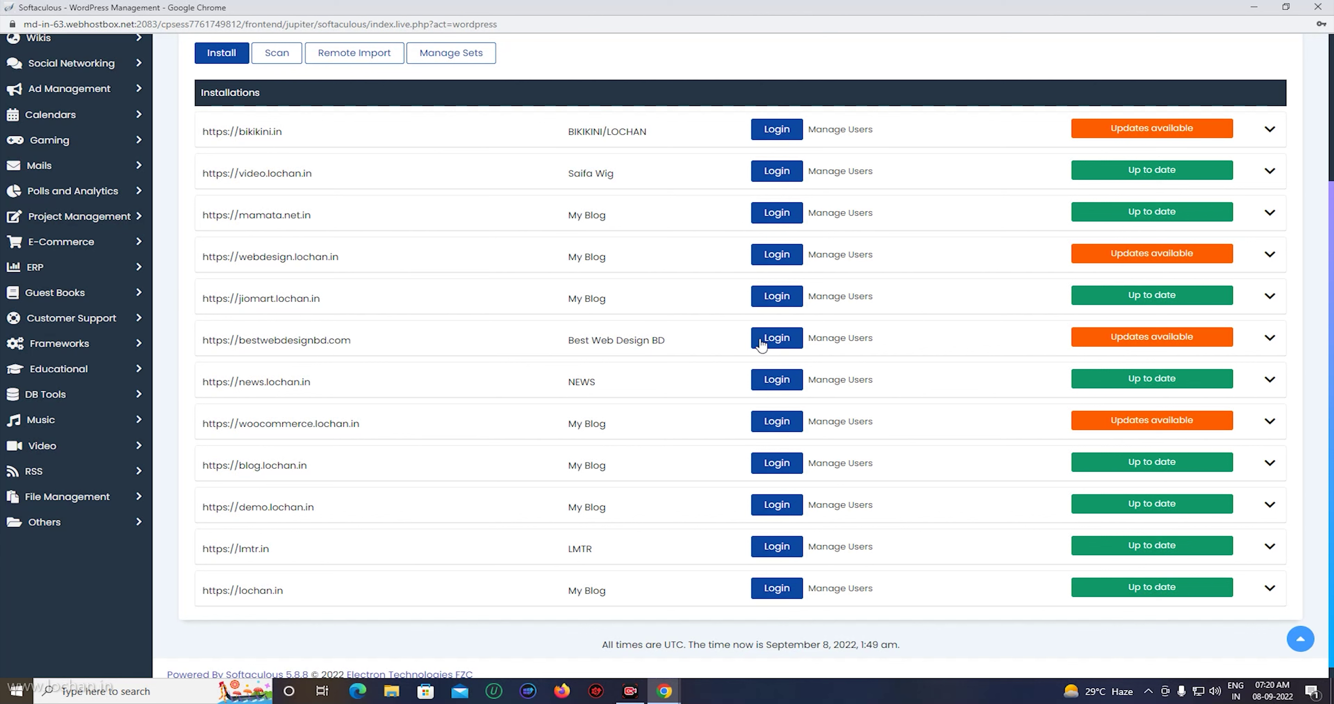
Remove the bestwebdesignbd.com installation with its directory, database and database user, confirming the irreversible deletion.
{"action": "left_click", "coordinate": [1270, 339]}
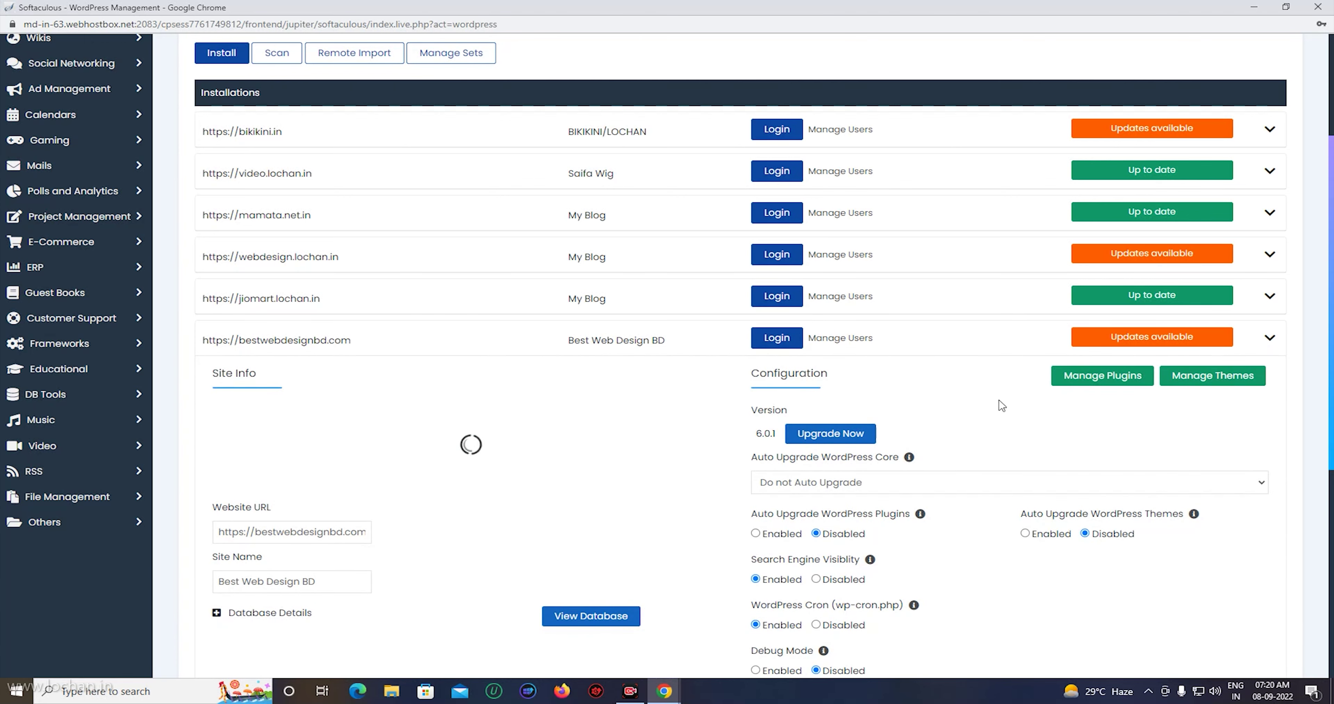
{"action": "scroll", "coordinate": [985, 411], "scroll_direction": "down", "scroll_amount": 4}
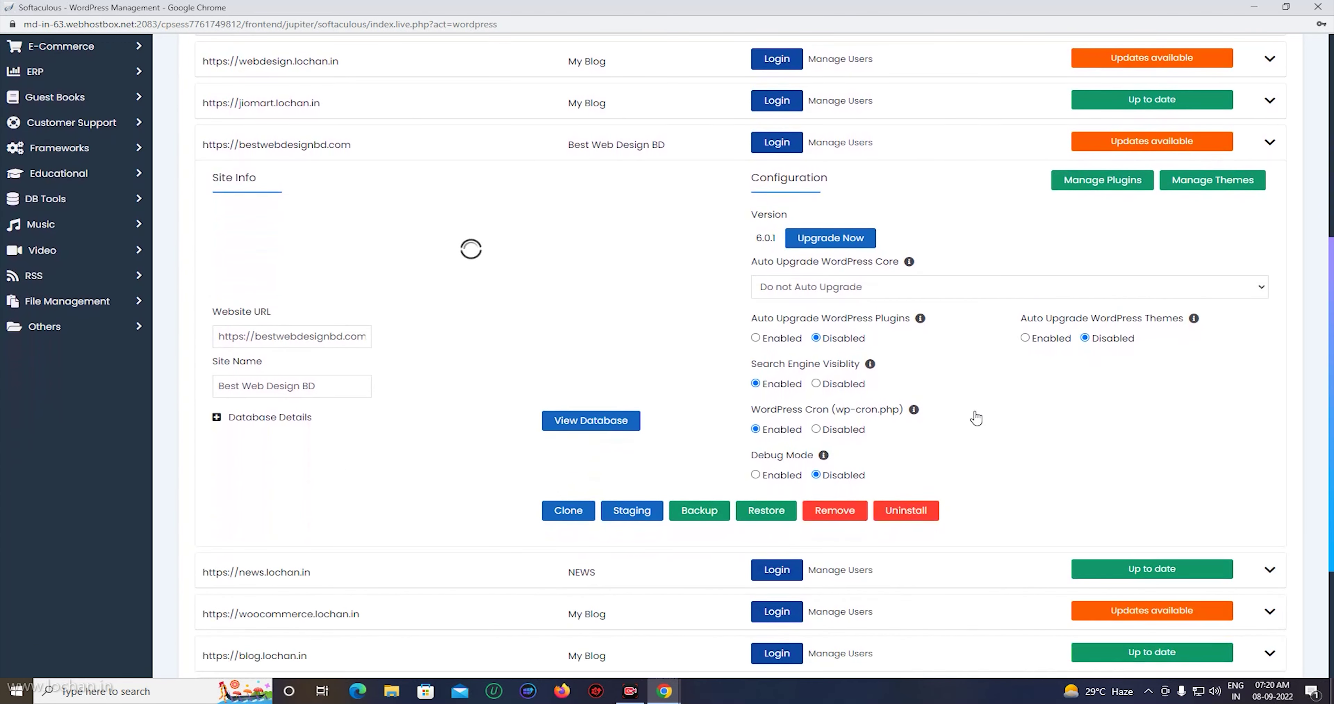
{"action": "scroll", "coordinate": [932, 481], "scroll_direction": "down", "scroll_amount": 3}
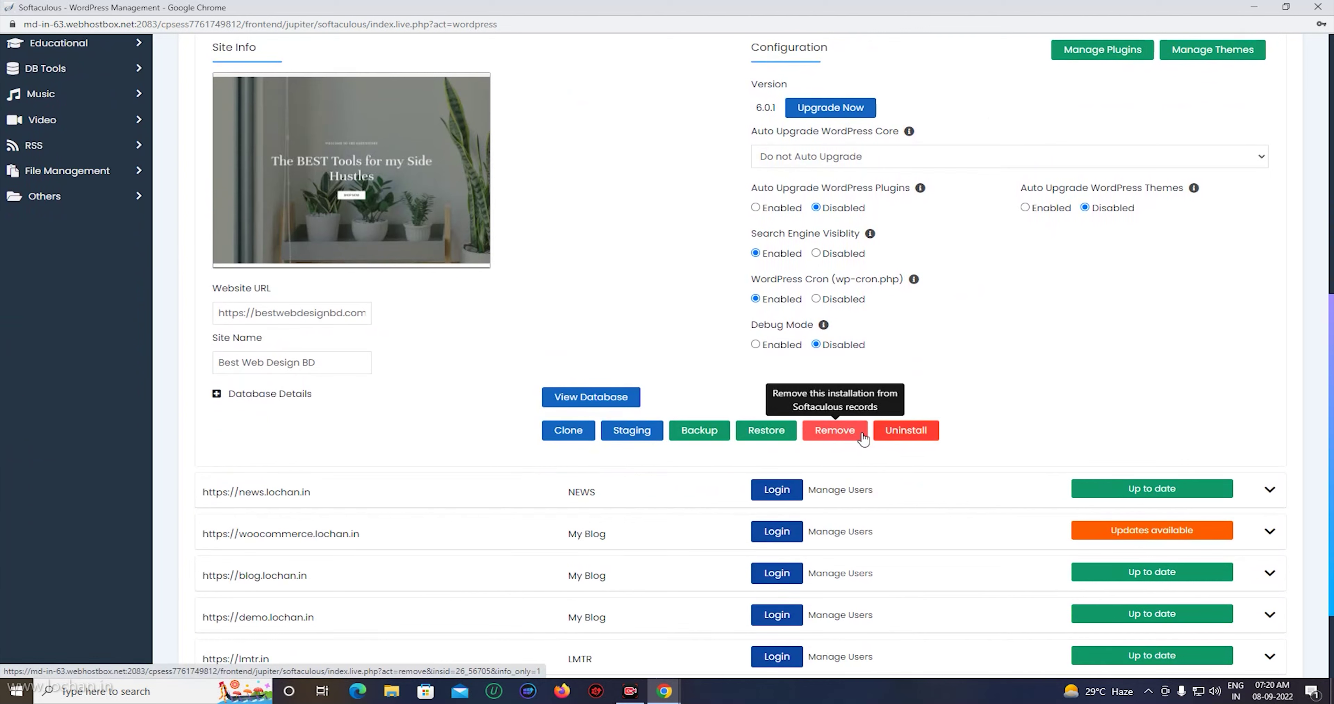
{"action": "left_click", "coordinate": [837, 433]}
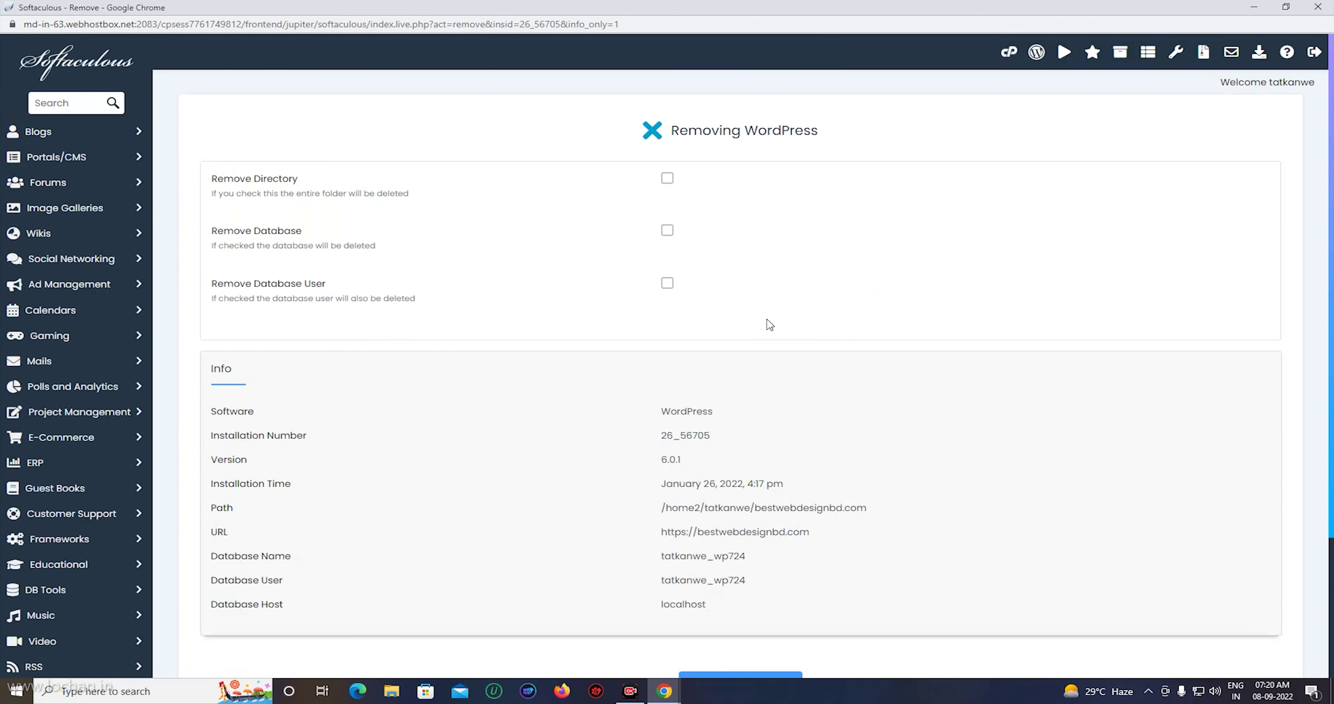
{"action": "left_click", "coordinate": [667, 178]}
{"action": "left_click", "coordinate": [668, 230]}
{"action": "left_click", "coordinate": [667, 282]}
{"action": "scroll", "coordinate": [803, 274], "scroll_direction": "down", "scroll_amount": 3}
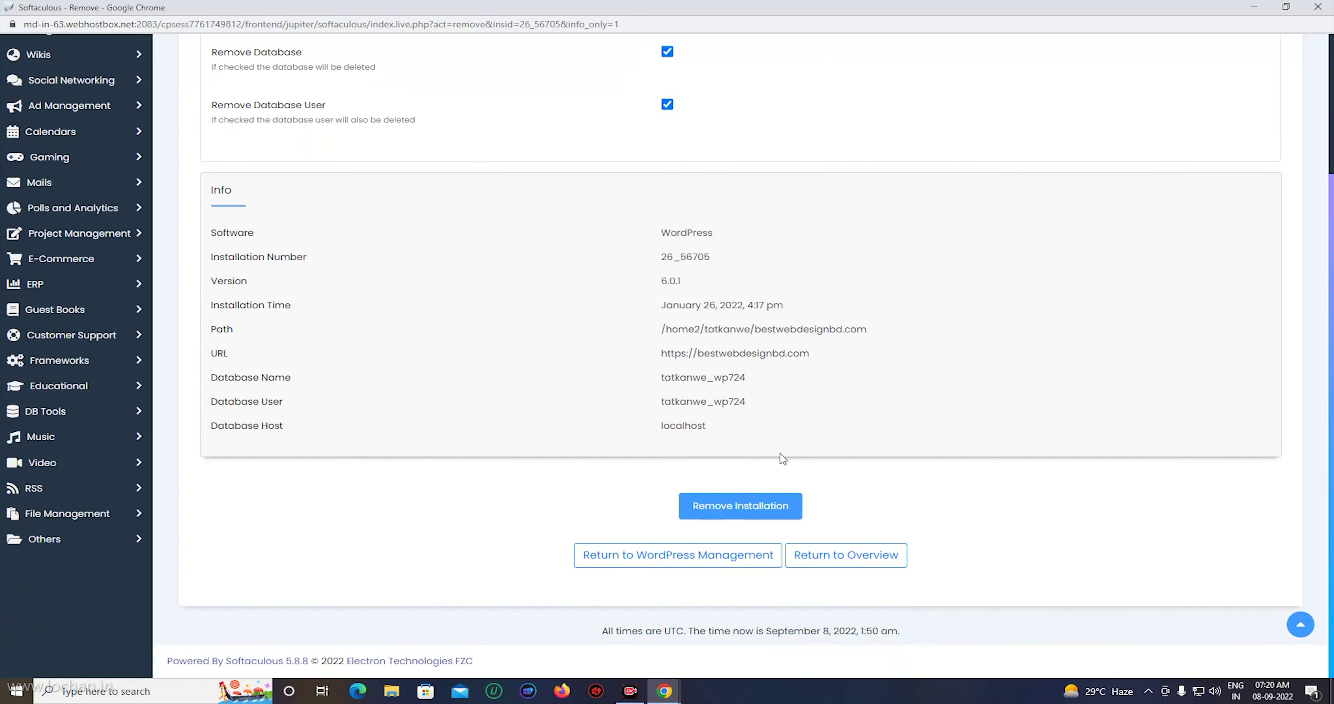
{"action": "left_click", "coordinate": [747, 513]}
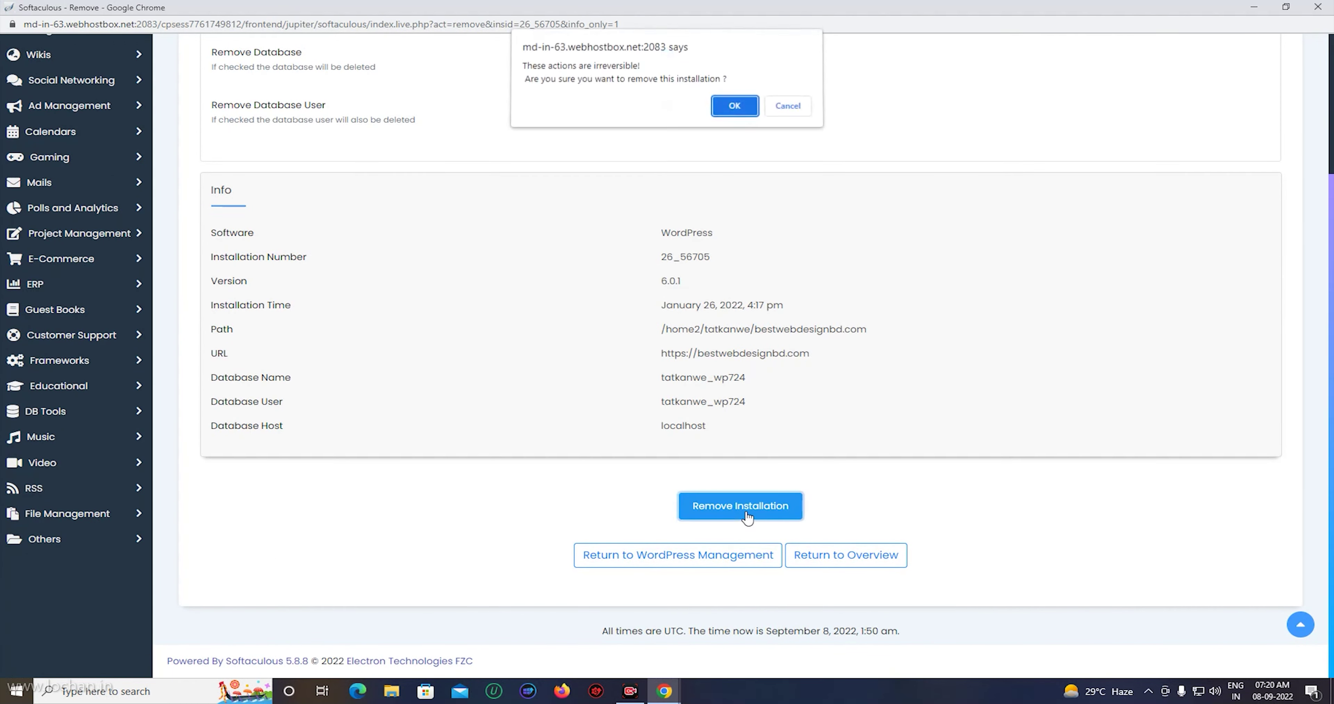
{"action": "left_click", "coordinate": [734, 111]}
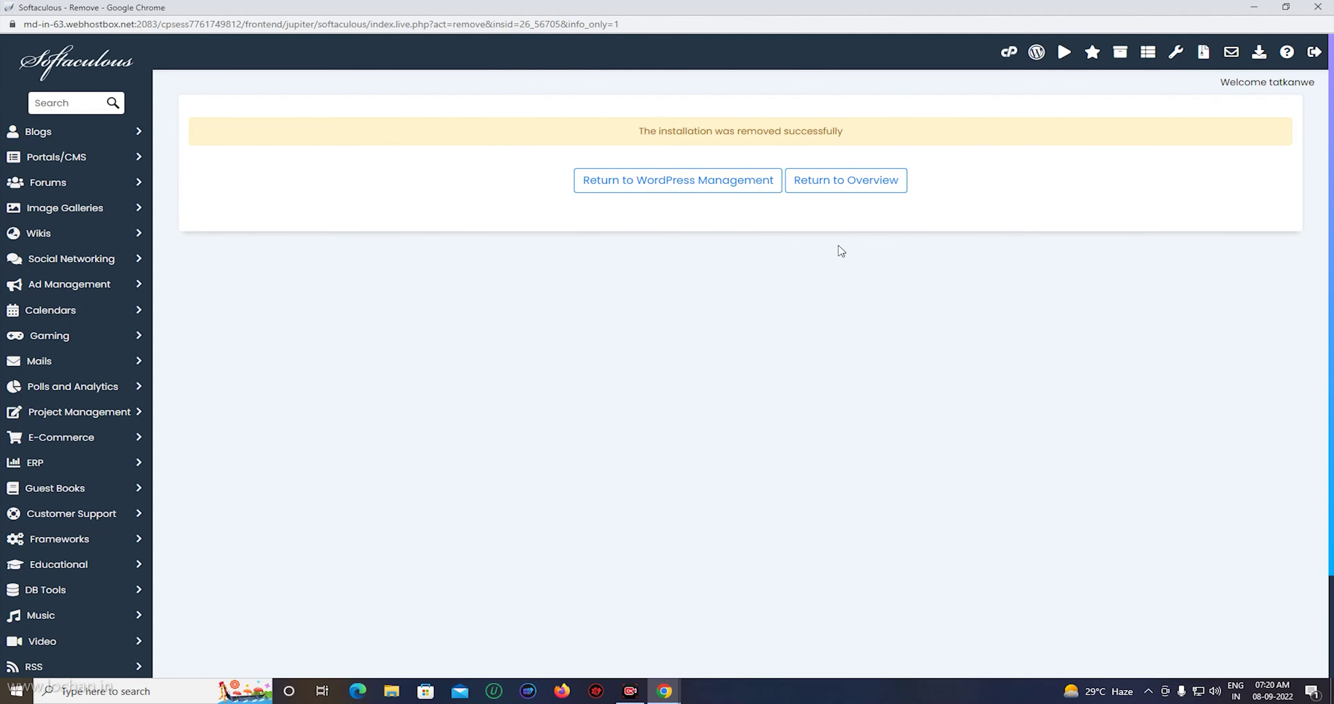
Return to the WordPress overview and check the eleven remaining installations no longer include bestwebdesignbd.com.
{"action": "left_click", "coordinate": [847, 190]}
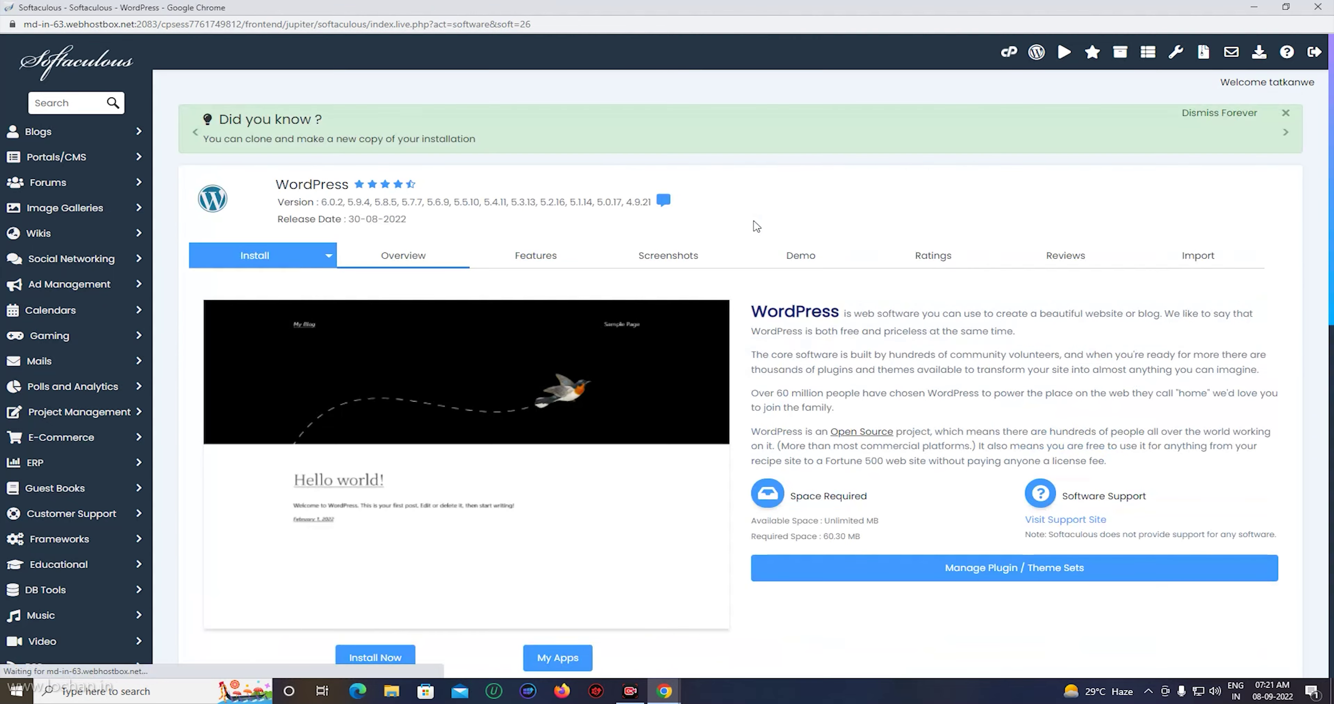
{"action": "scroll", "coordinate": [677, 348], "scroll_direction": "down", "scroll_amount": 1}
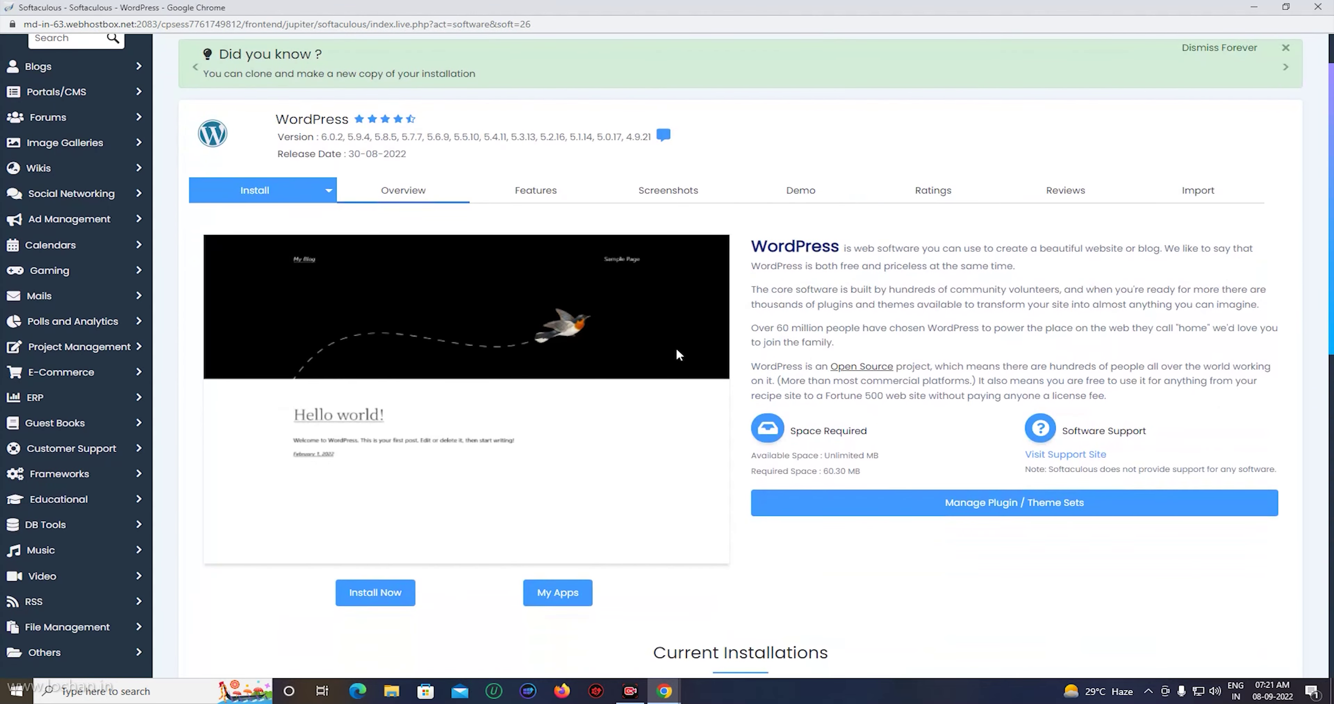
{"action": "scroll", "coordinate": [676, 348], "scroll_direction": "down", "scroll_amount": 2}
{"action": "scroll", "coordinate": [680, 355], "scroll_direction": "down", "scroll_amount": 5}
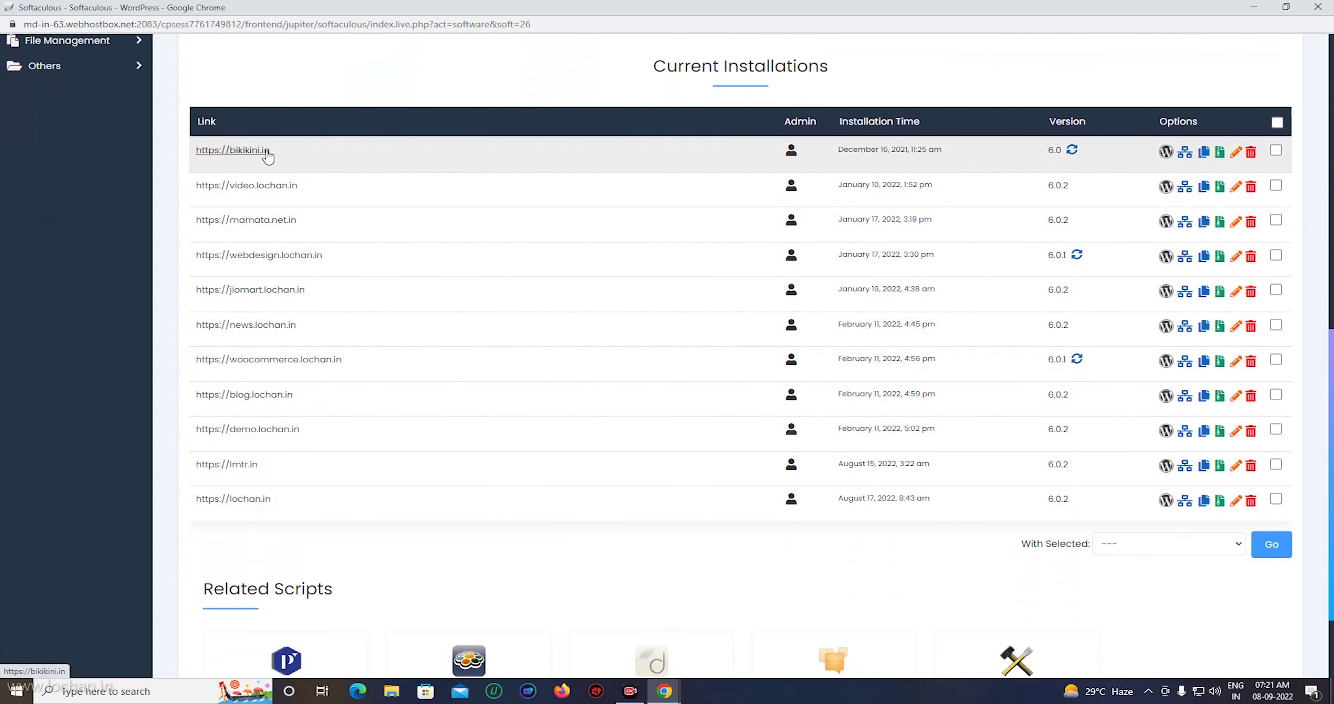
{"action": "scroll", "coordinate": [460, 331], "scroll_direction": "up", "scroll_amount": 5}
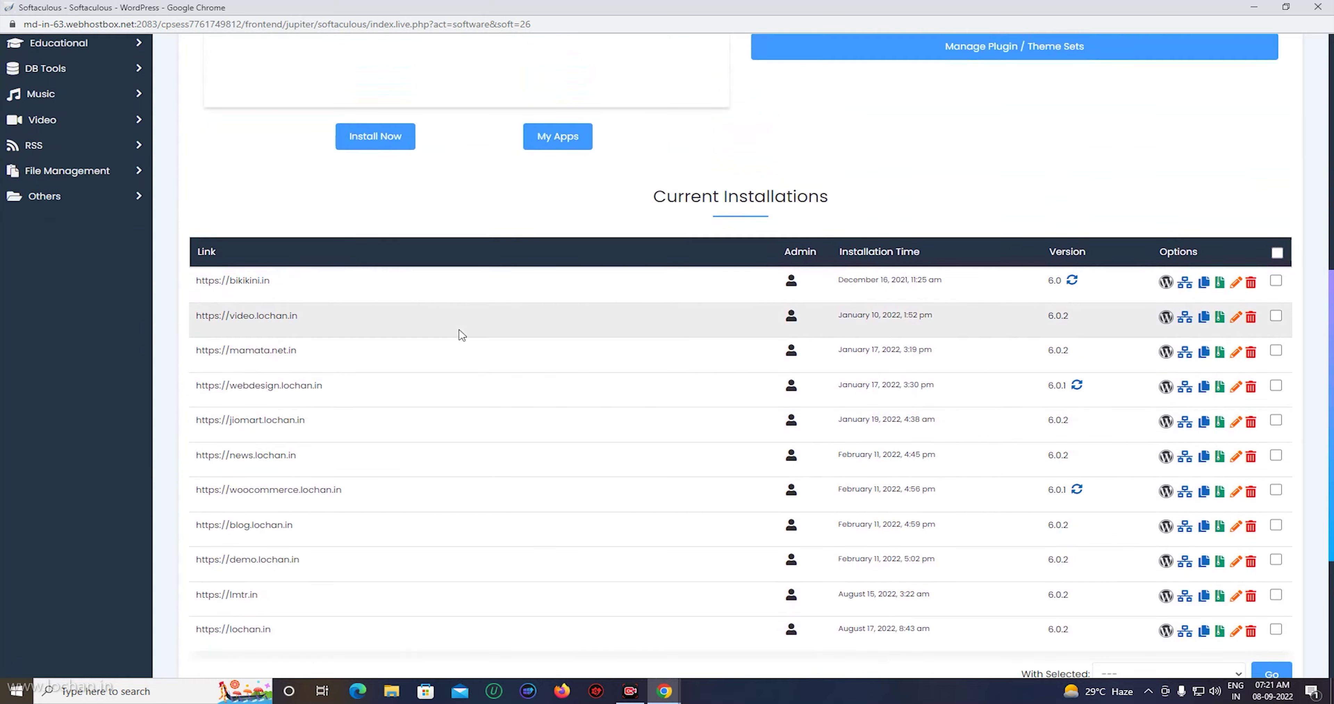
{"action": "scroll", "coordinate": [459, 336], "scroll_direction": "up", "scroll_amount": 5}
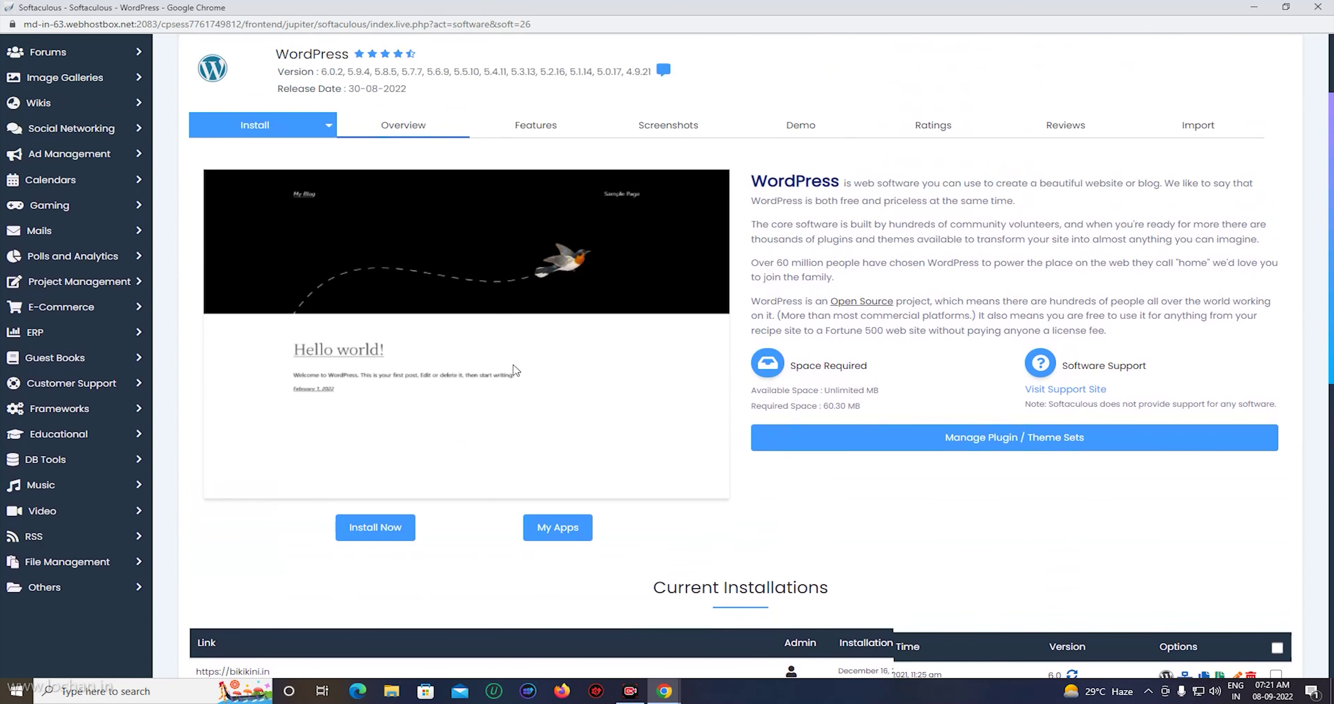
{"action": "scroll", "coordinate": [518, 364], "scroll_direction": "up", "scroll_amount": 3}
{"action": "scroll", "coordinate": [577, 440], "scroll_direction": "down", "scroll_amount": 4}
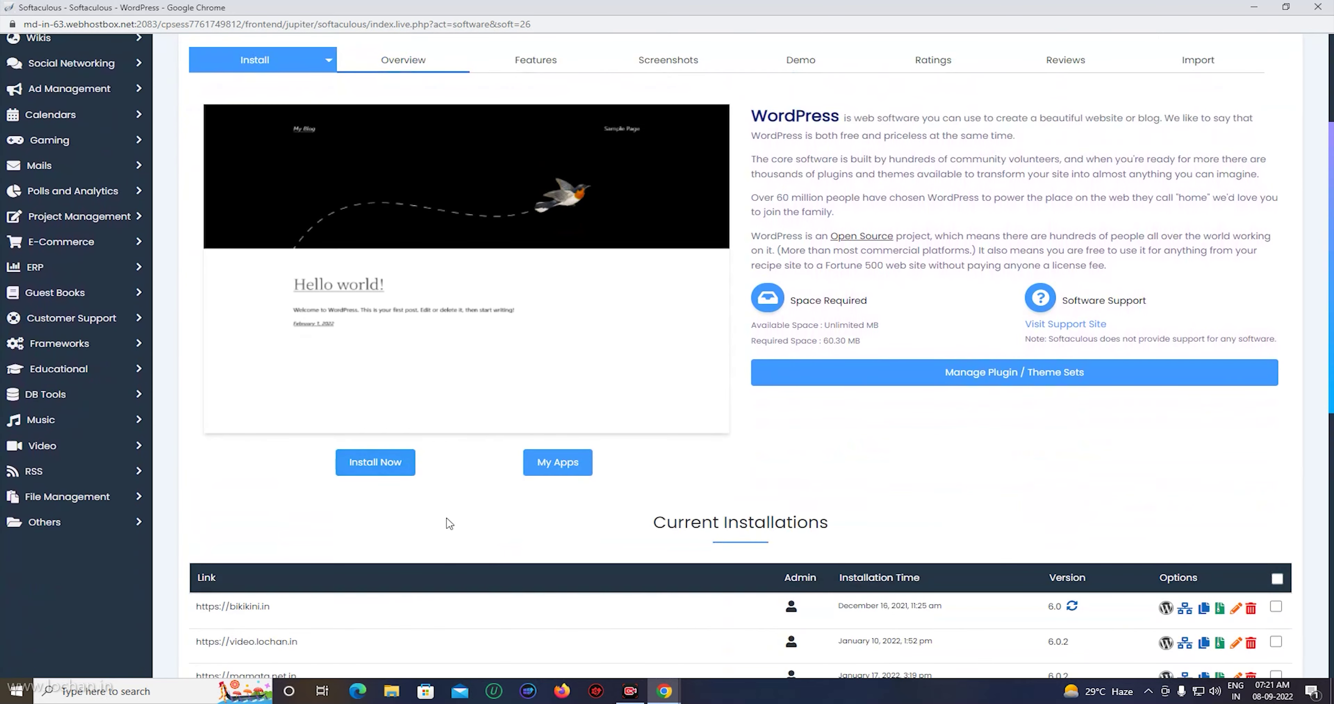
{"action": "left_click", "coordinate": [375, 462]}
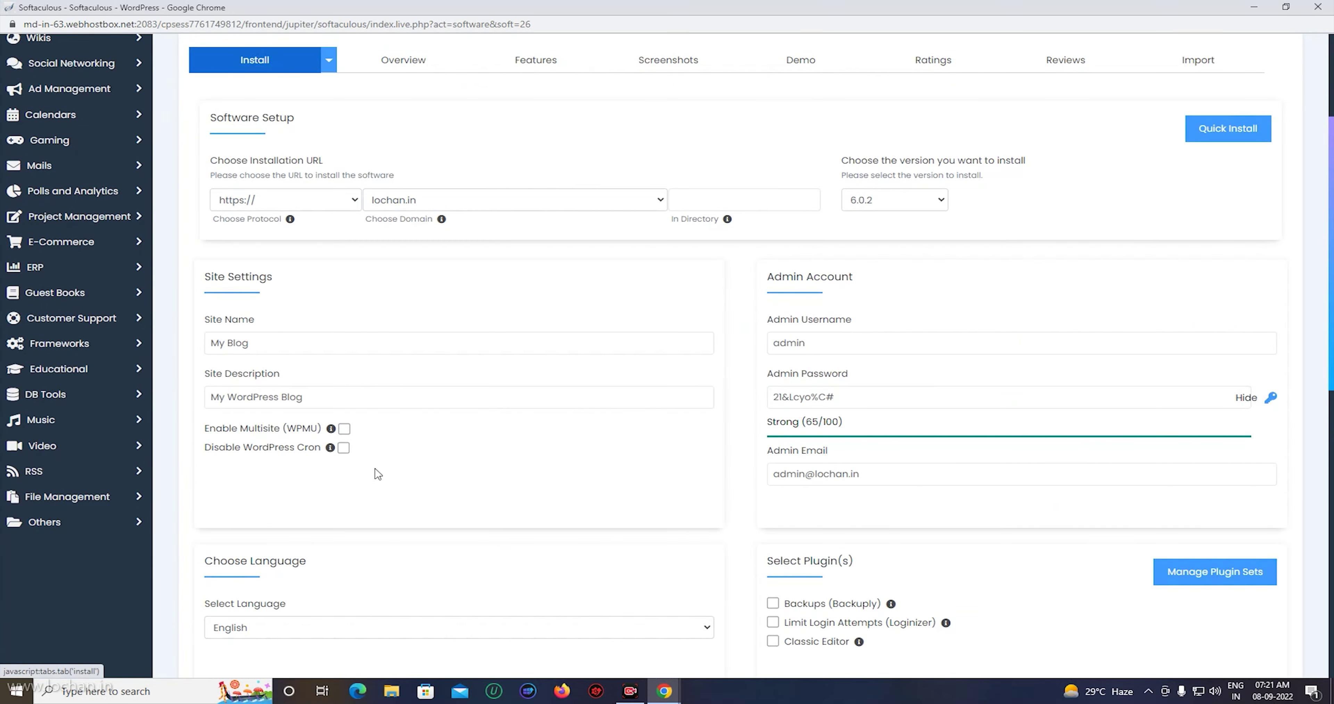
{"action": "left_click", "coordinate": [661, 203]}
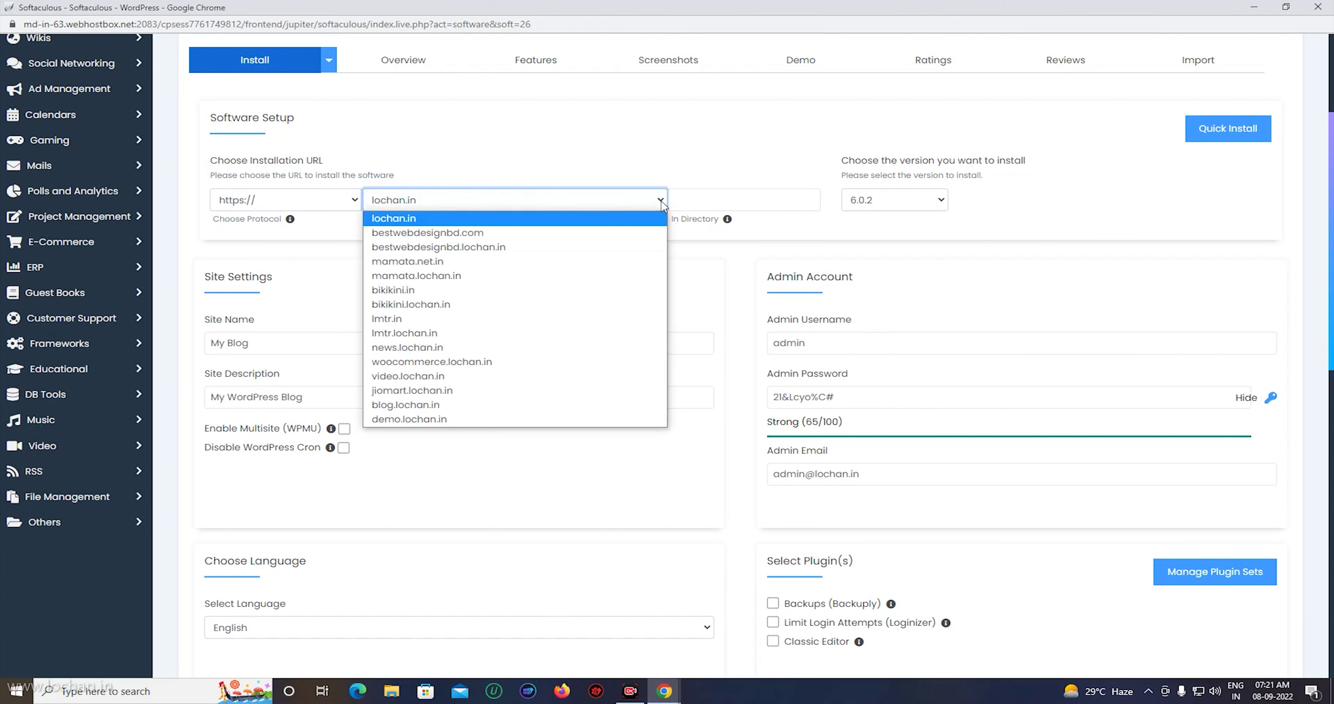
{"action": "left_click", "coordinate": [614, 239]}
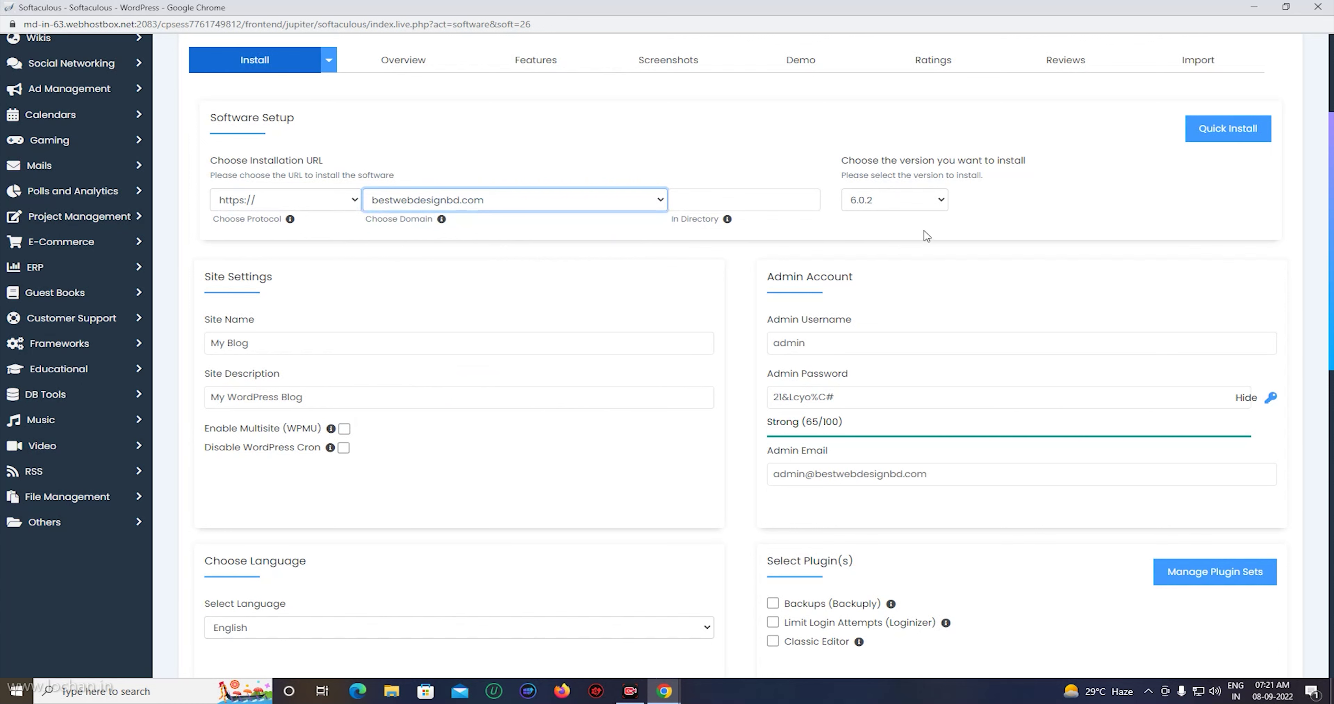
{"action": "left_click", "coordinate": [941, 202]}
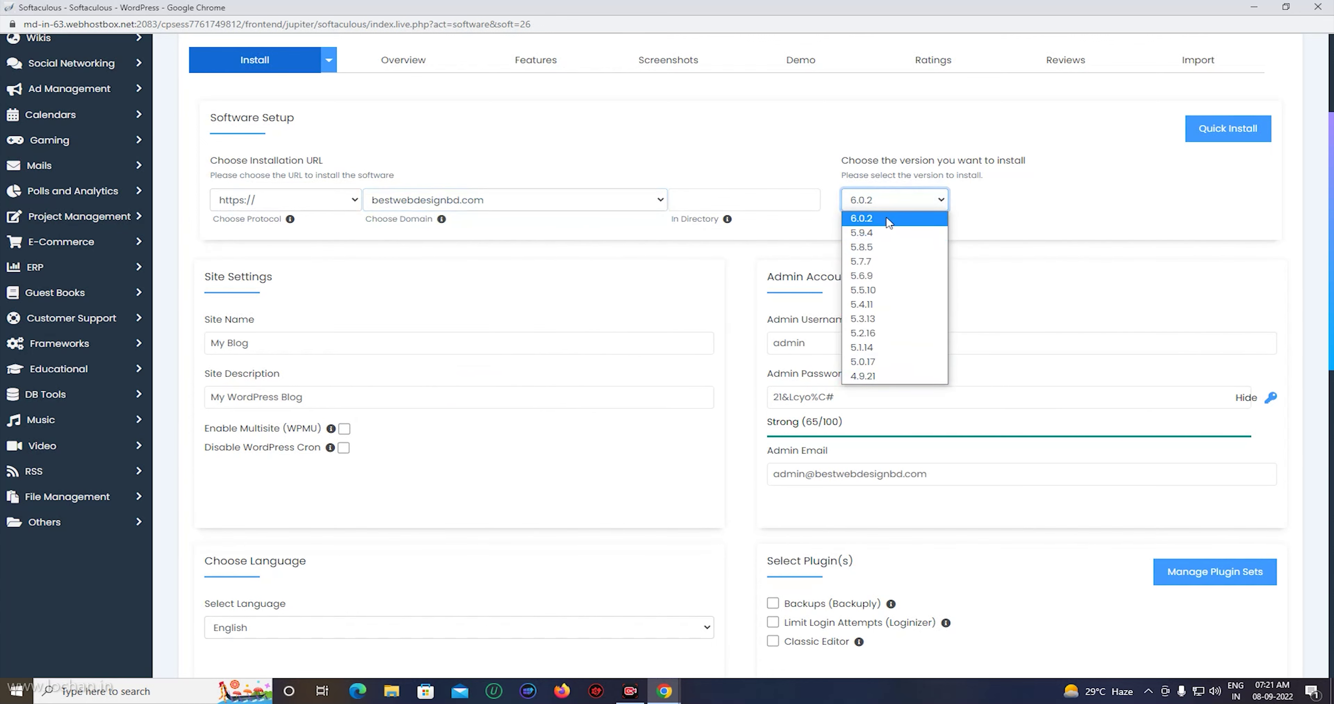
{"action": "left_click", "coordinate": [1003, 199]}
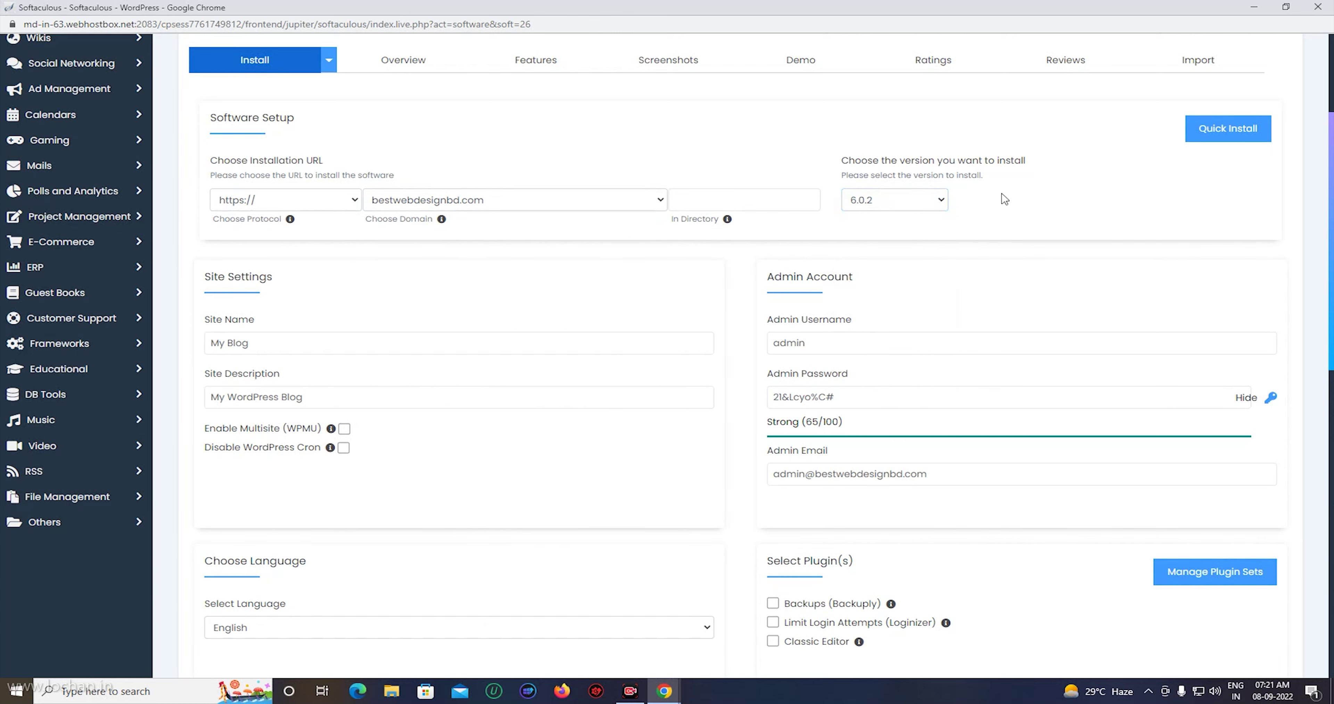
{"action": "scroll", "coordinate": [331, 326], "scroll_direction": "down", "scroll_amount": 1}
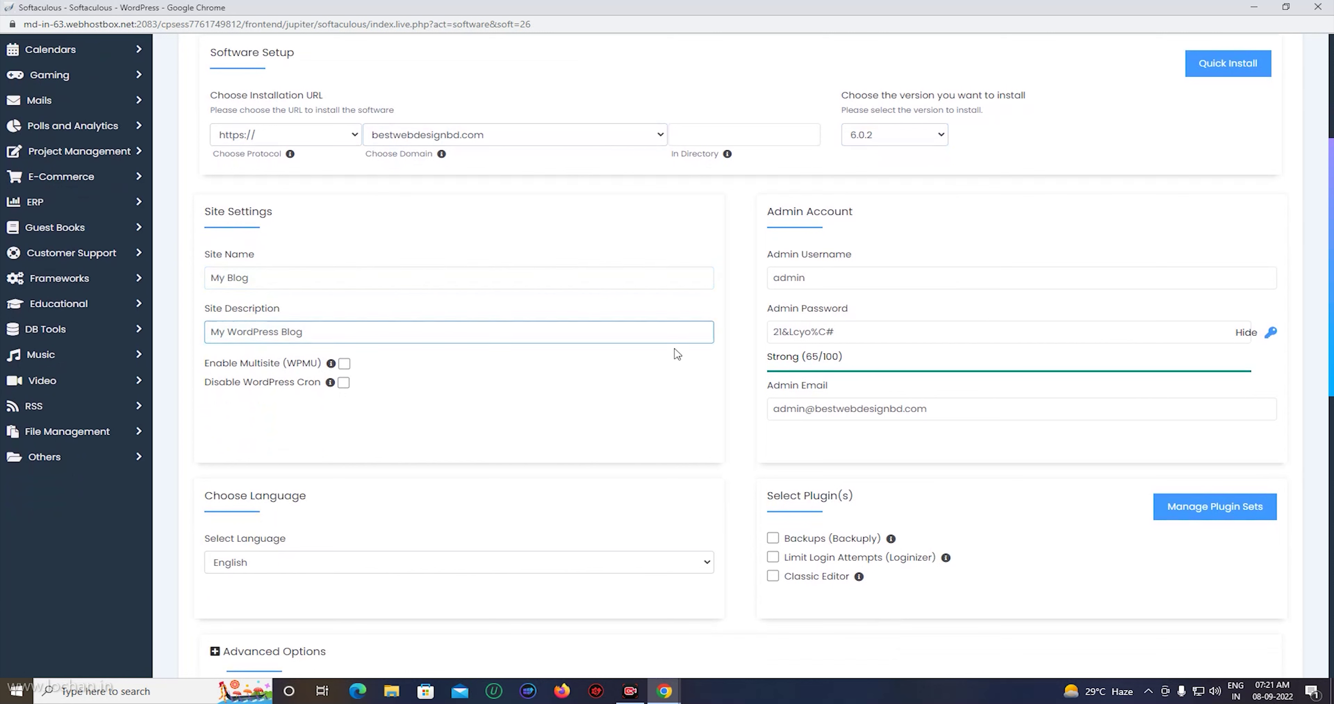
{"action": "left_click", "coordinate": [827, 278]}
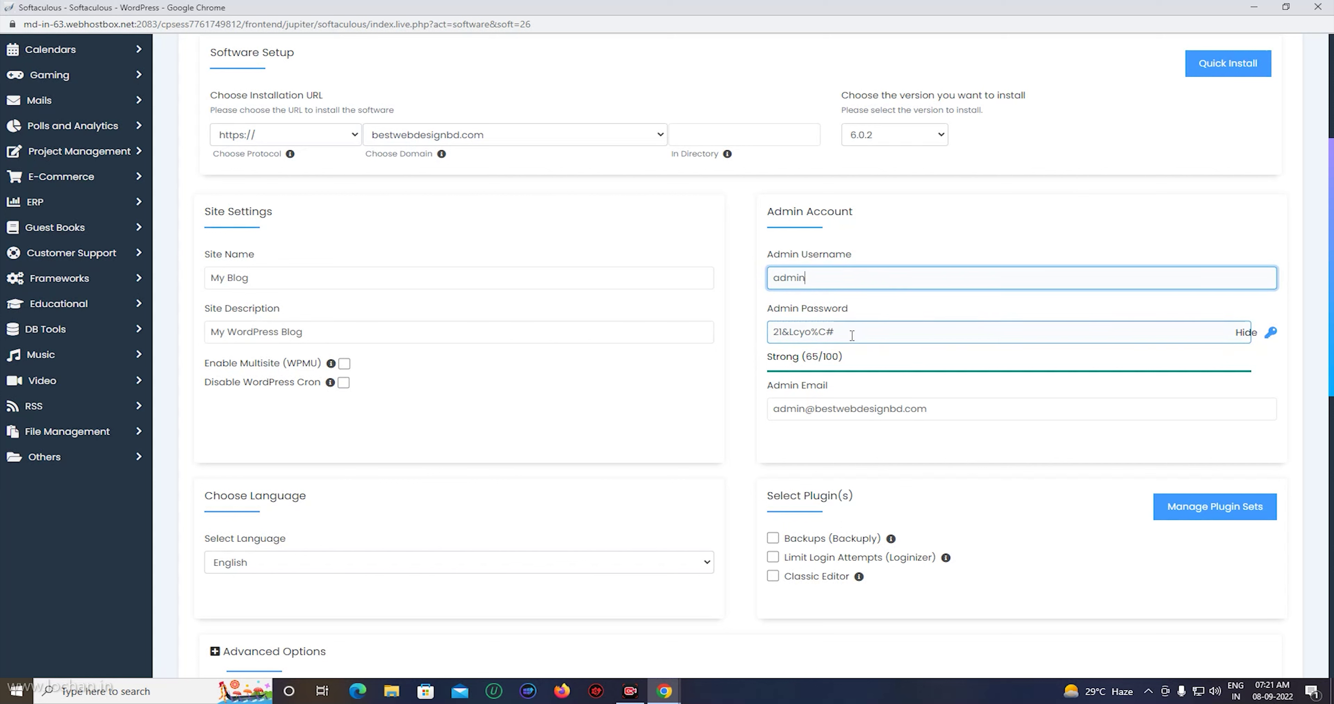
Replace the generated admin password with a strong custom one and select the Classic Editor plugin.
{"action": "left_click_drag", "start_coordinate": [870, 333], "coordinate": [761, 336]}
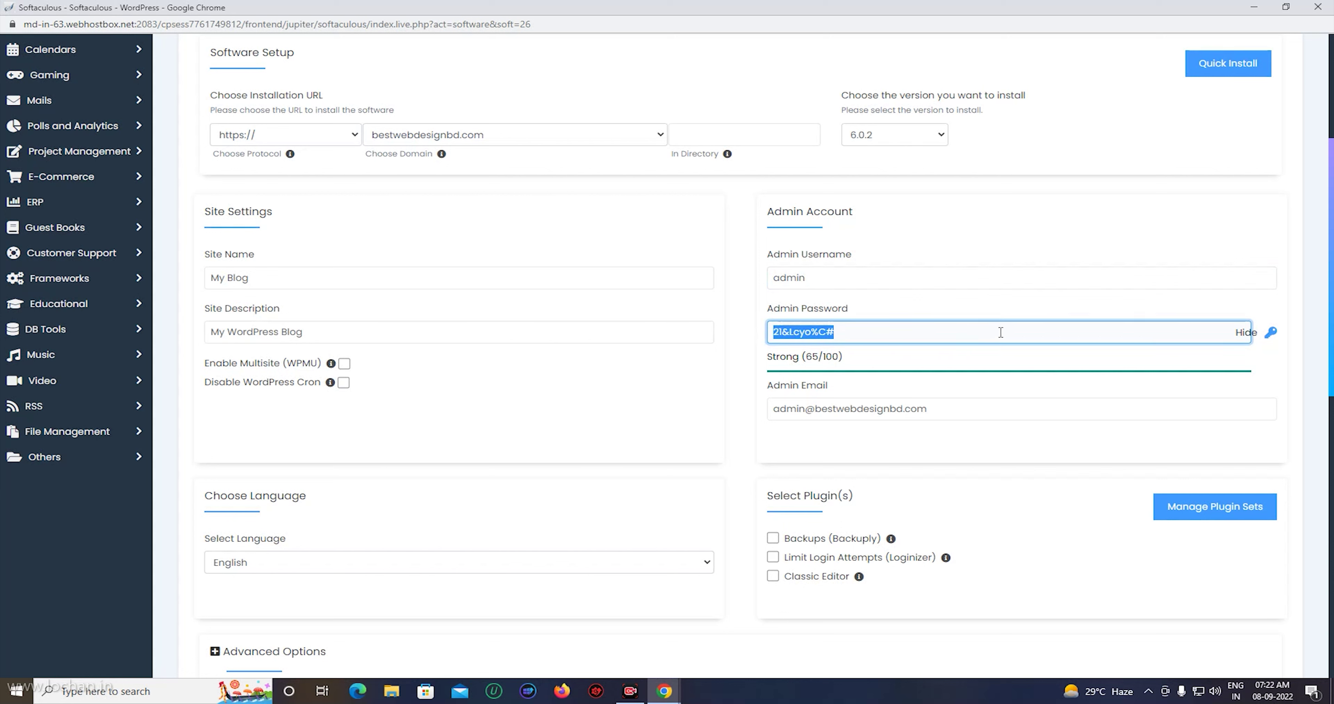
{"action": "type", "text": "a"}
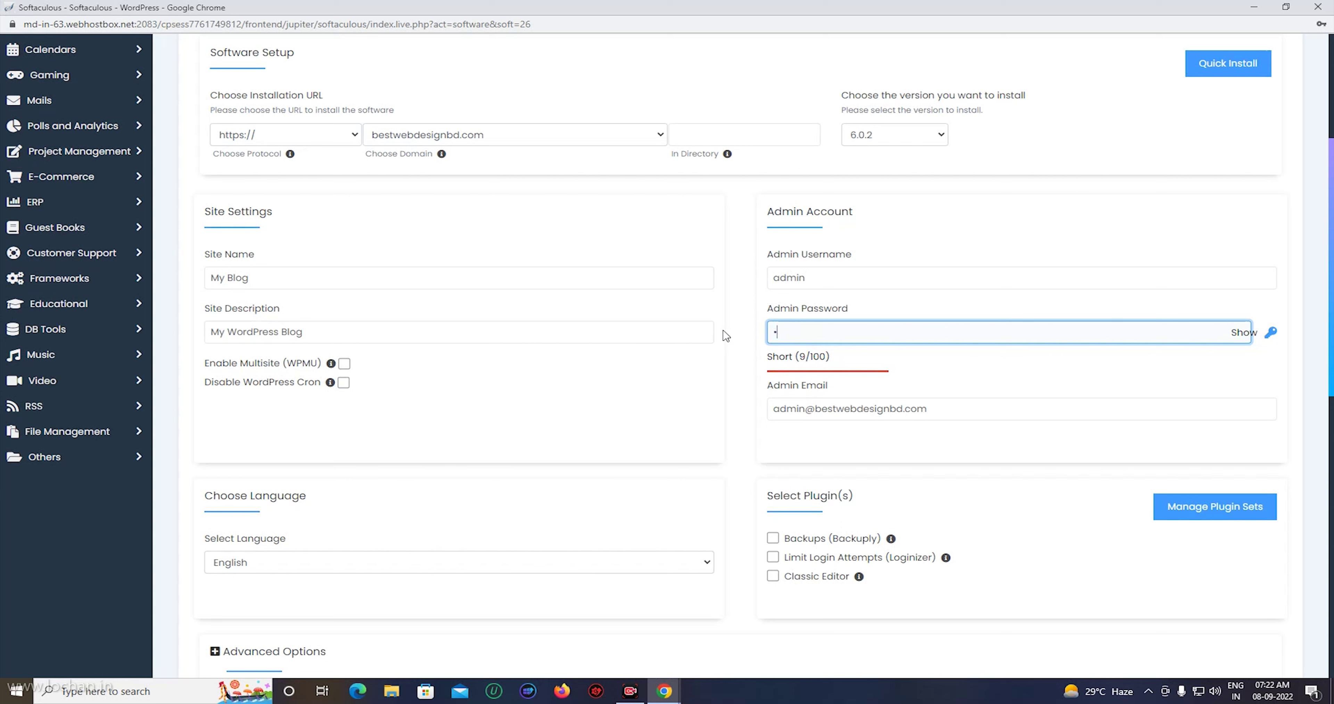
{"action": "type", "text": "in12345"}
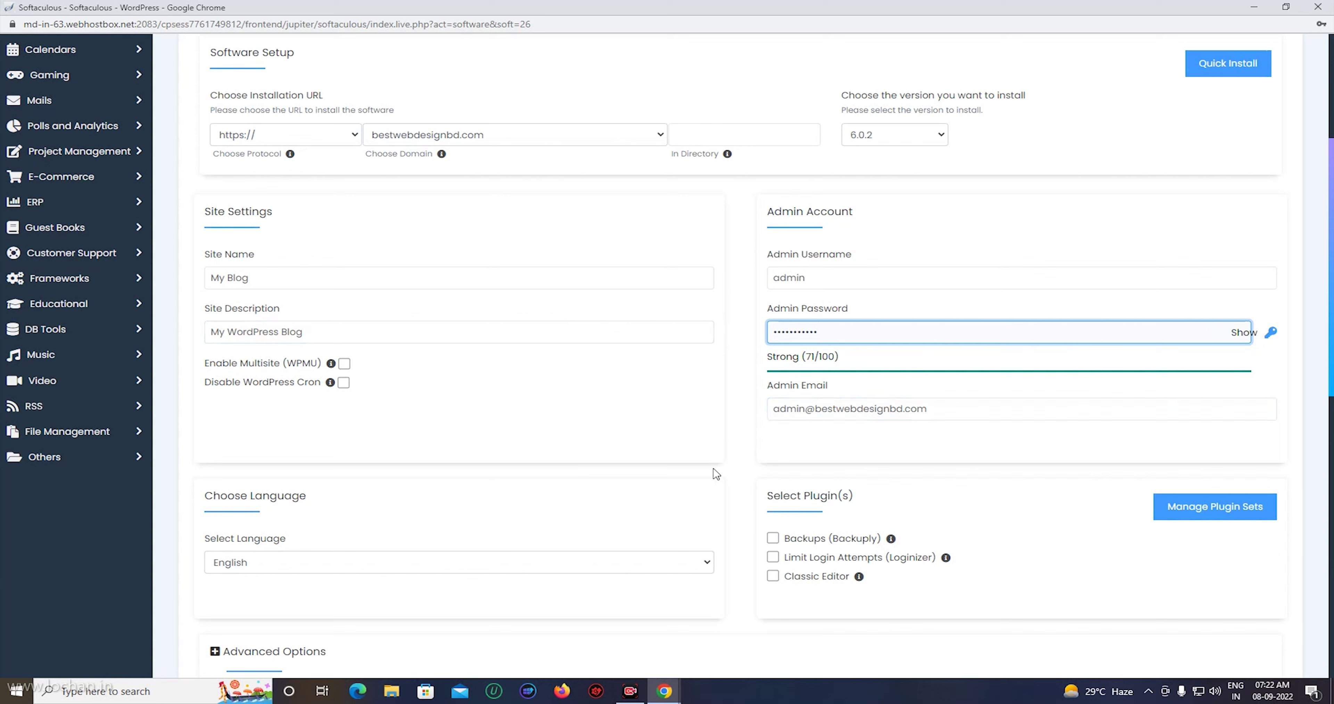
{"action": "scroll", "coordinate": [745, 431], "scroll_direction": "down", "scroll_amount": 2}
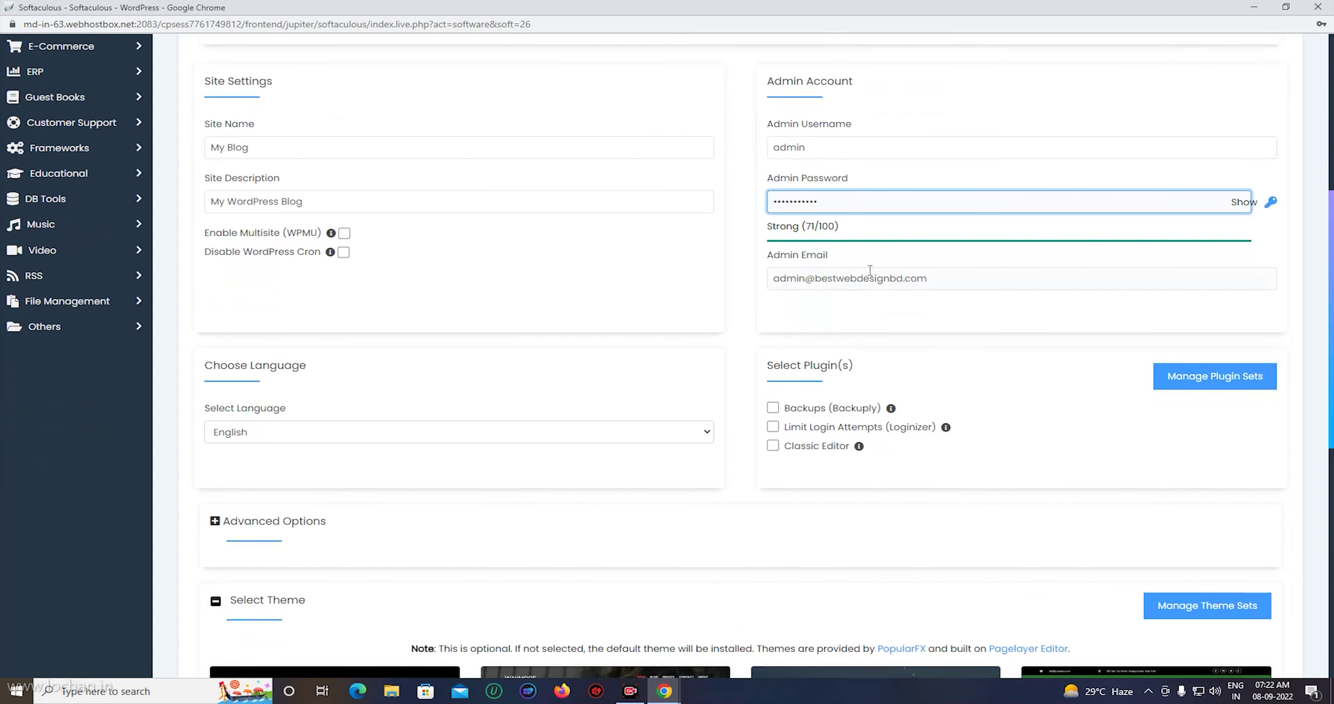
{"action": "left_click", "coordinate": [787, 474]}
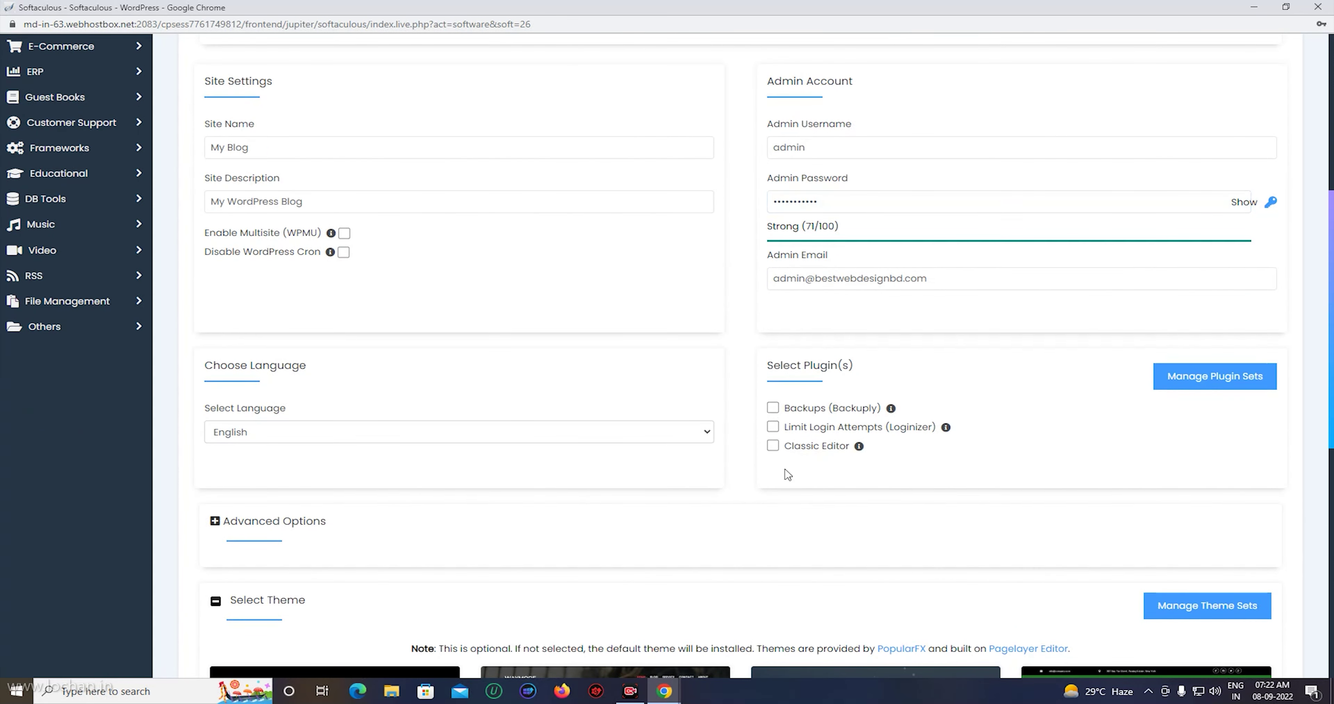
{"action": "left_click", "coordinate": [773, 446]}
{"action": "scroll", "coordinate": [770, 487], "scroll_direction": "down", "scroll_amount": 5}
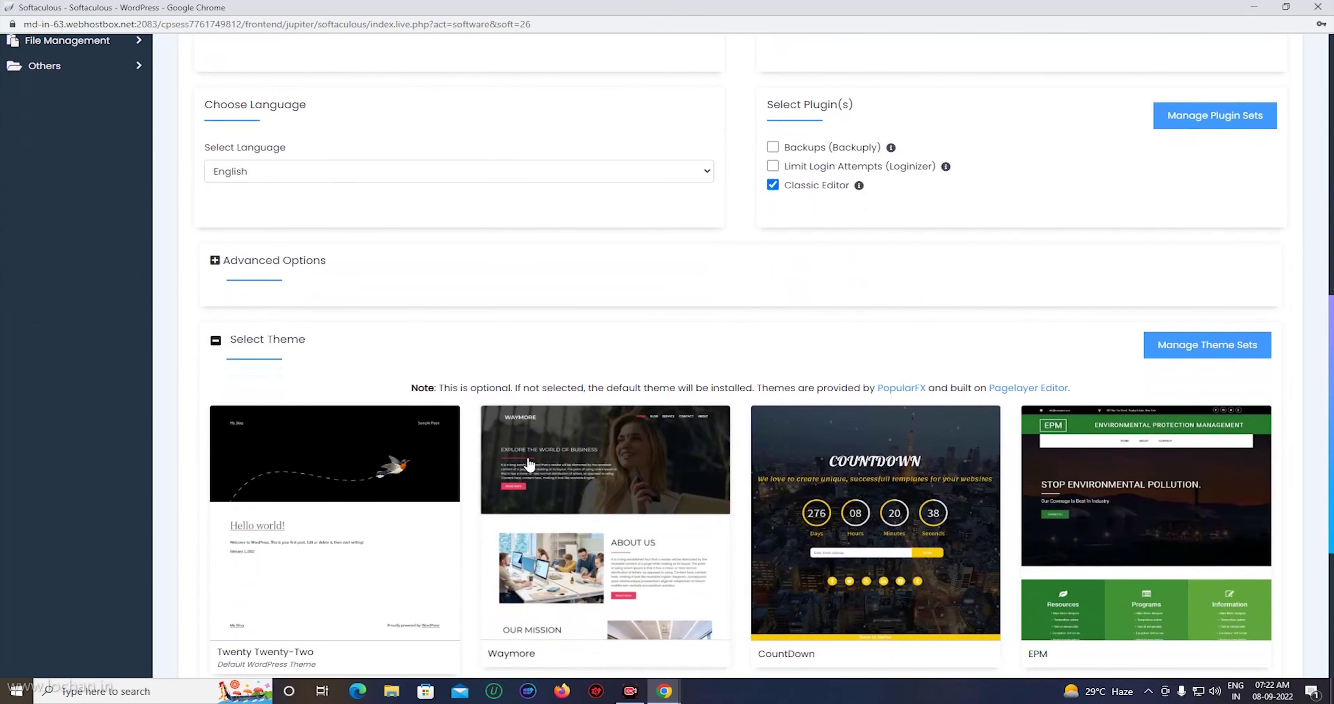
{"action": "scroll", "coordinate": [938, 424], "scroll_direction": "down", "scroll_amount": 2}
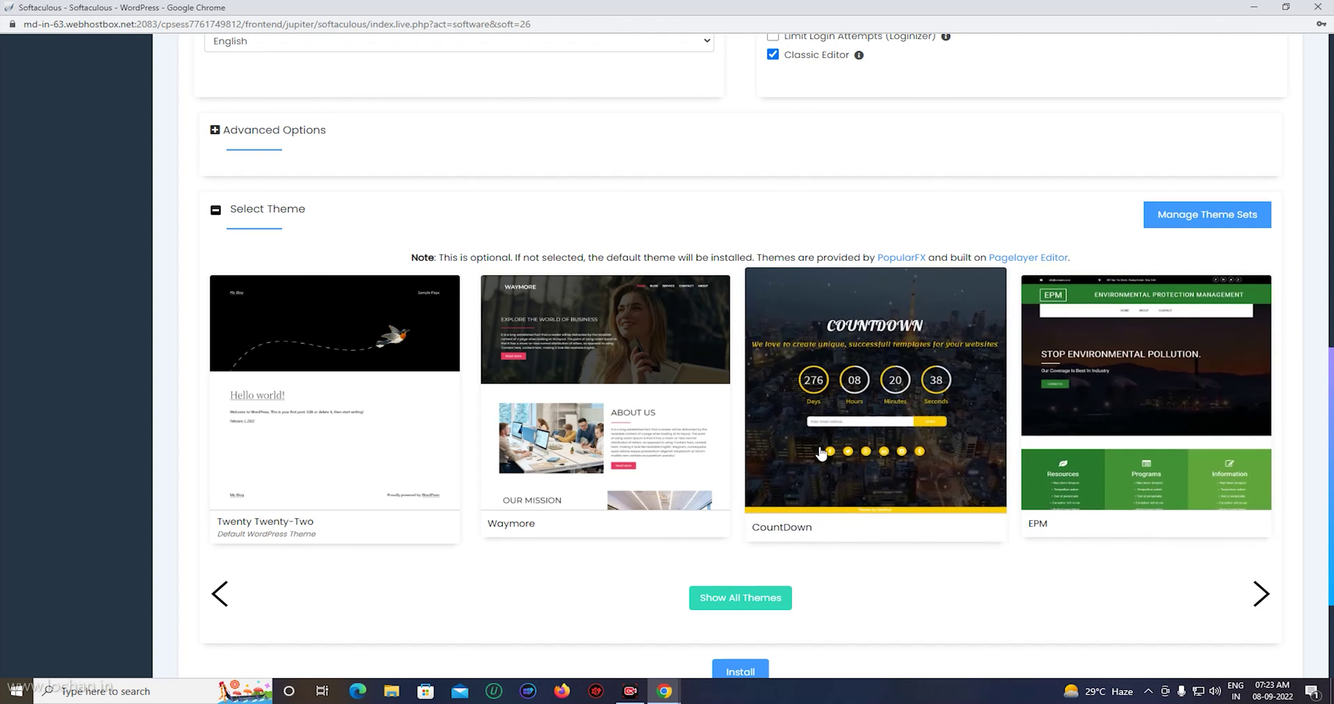
{"action": "scroll", "coordinate": [821, 453], "scroll_direction": "down", "scroll_amount": 1}
{"action": "scroll", "coordinate": [940, 491], "scroll_direction": "down", "scroll_amount": 1}
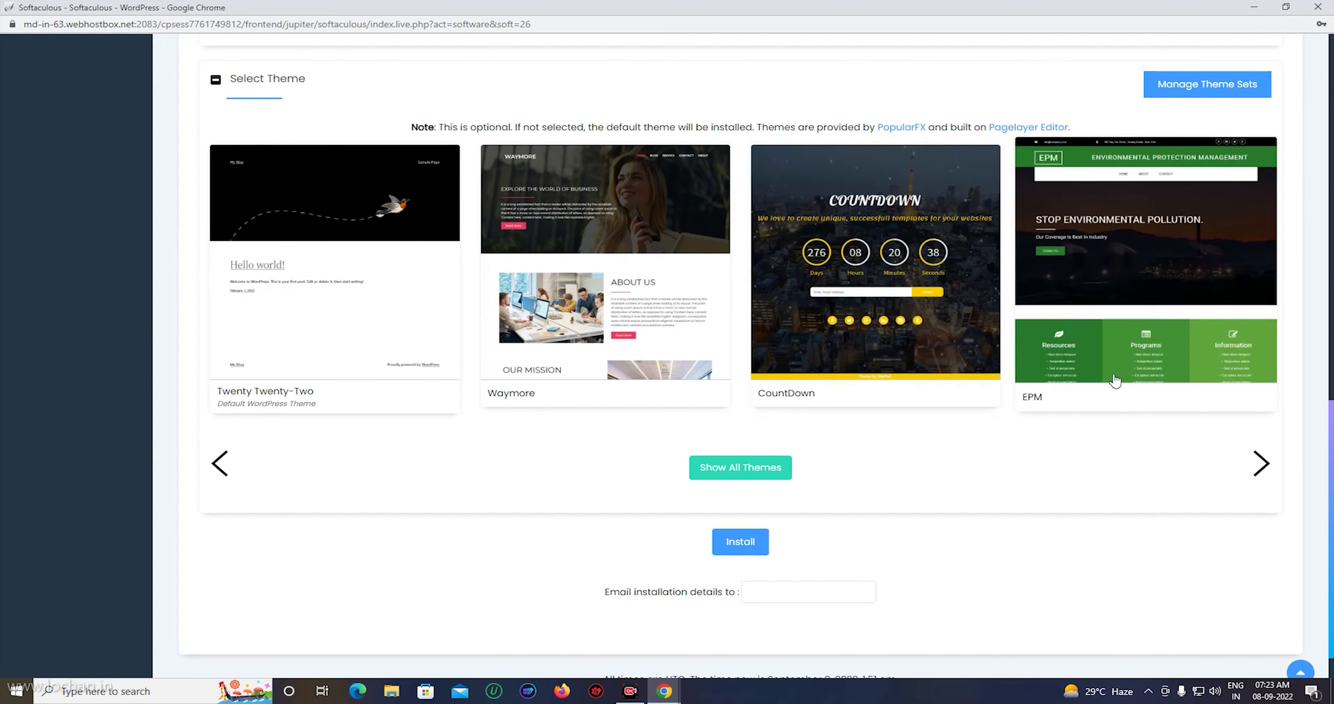
Install WordPress 6.0.2 on bestwebdesignbd.com, save the admin login in Chrome, and open the site in a new tab.
{"action": "left_click", "coordinate": [740, 543]}
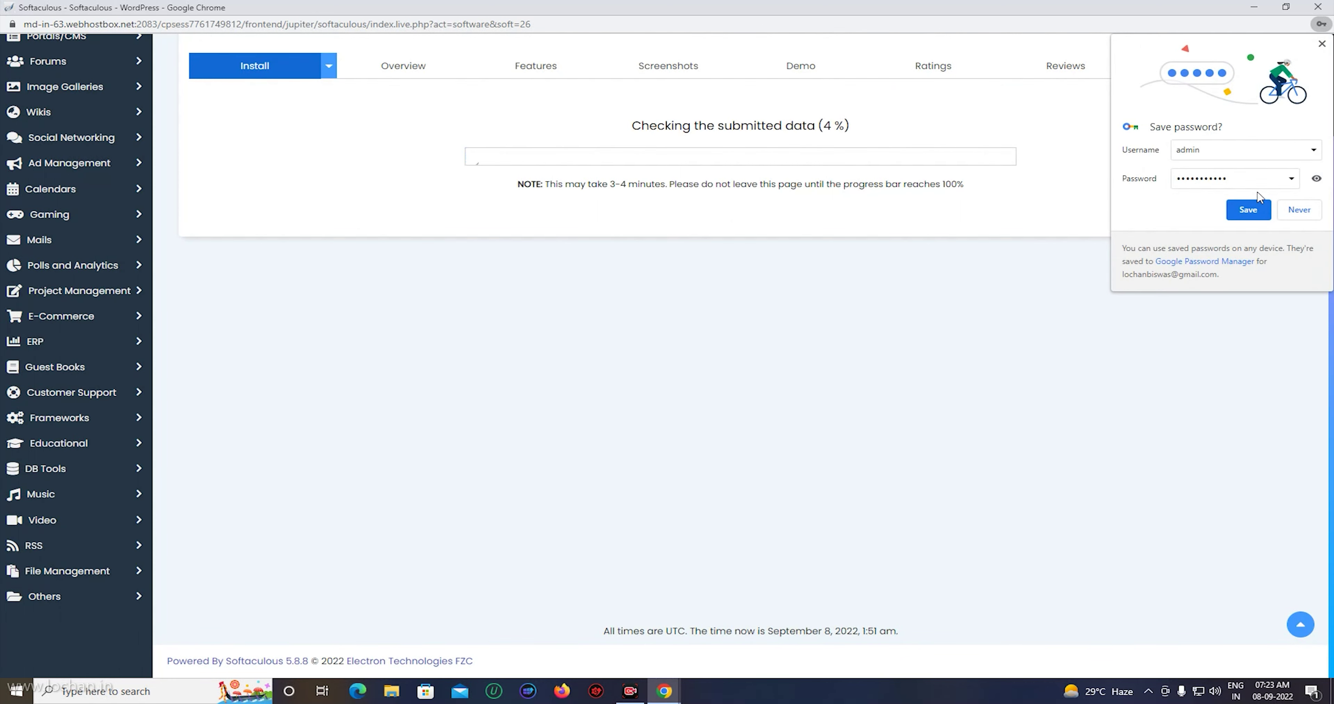
{"action": "left_click", "coordinate": [1248, 215]}
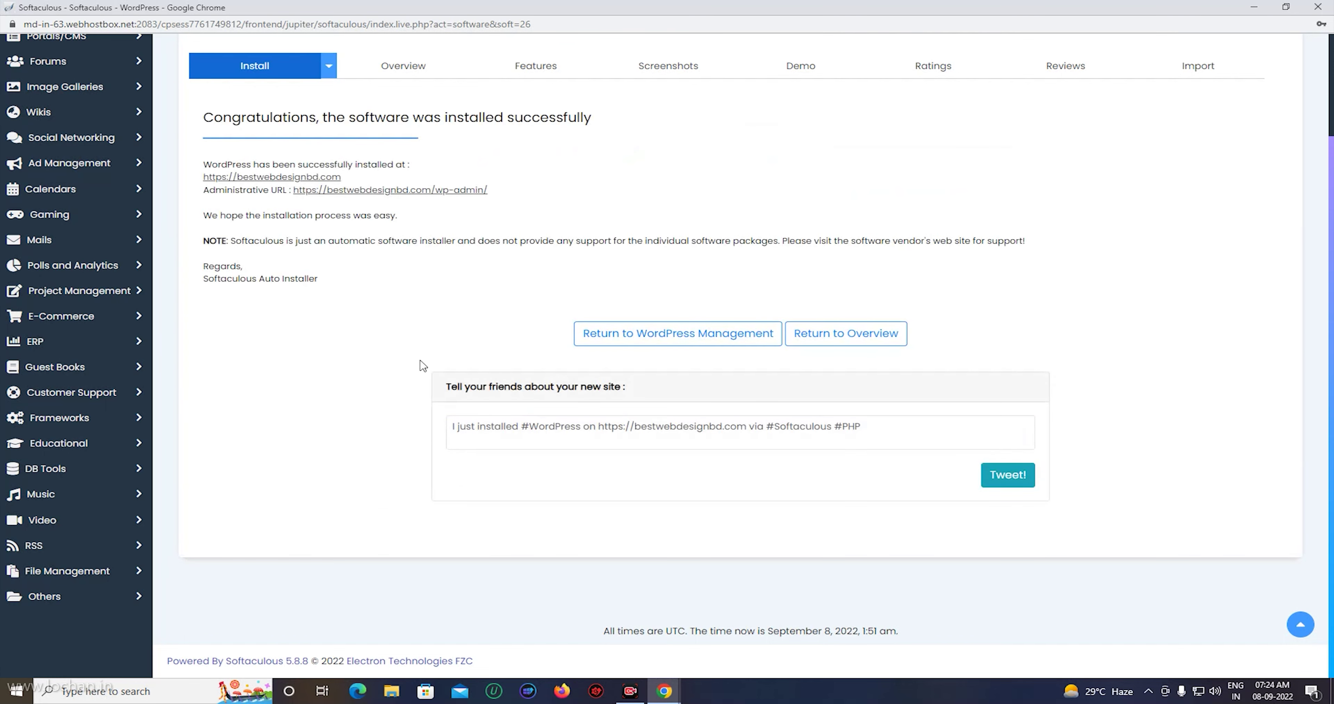
{"action": "right_click", "coordinate": [261, 178]}
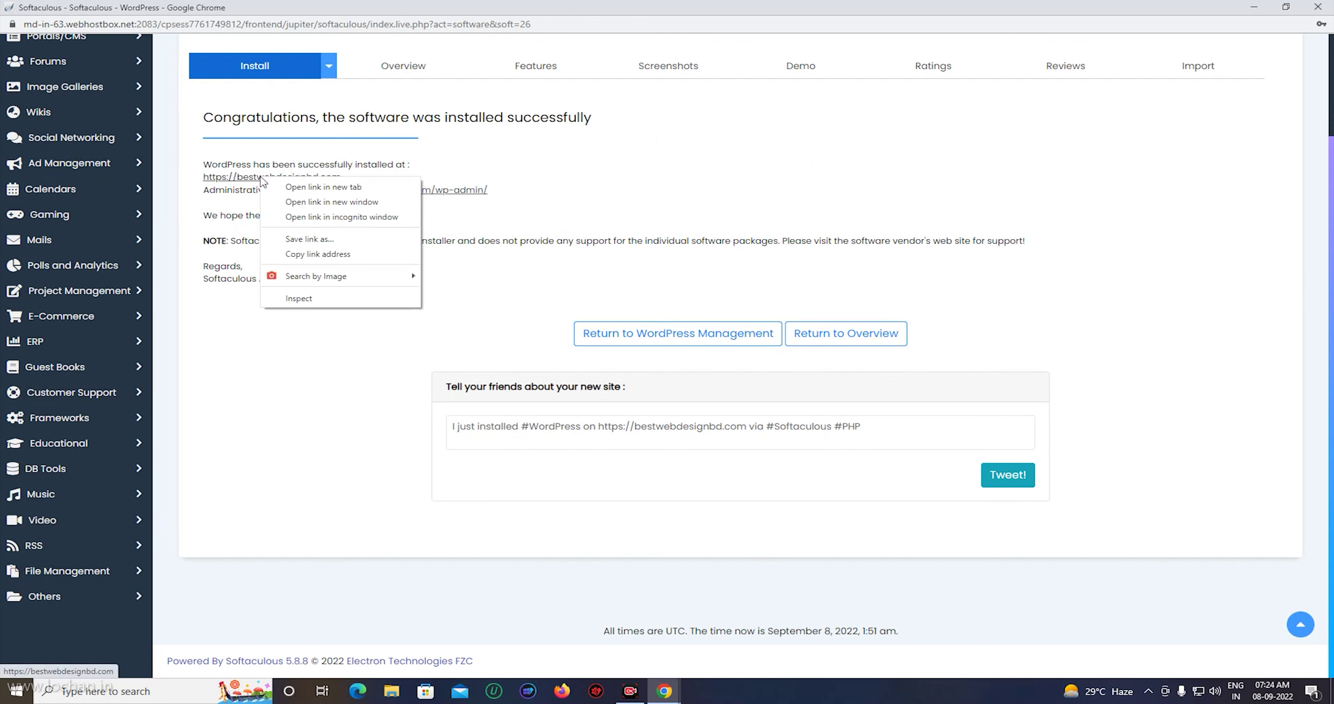
{"action": "left_click", "coordinate": [284, 188]}
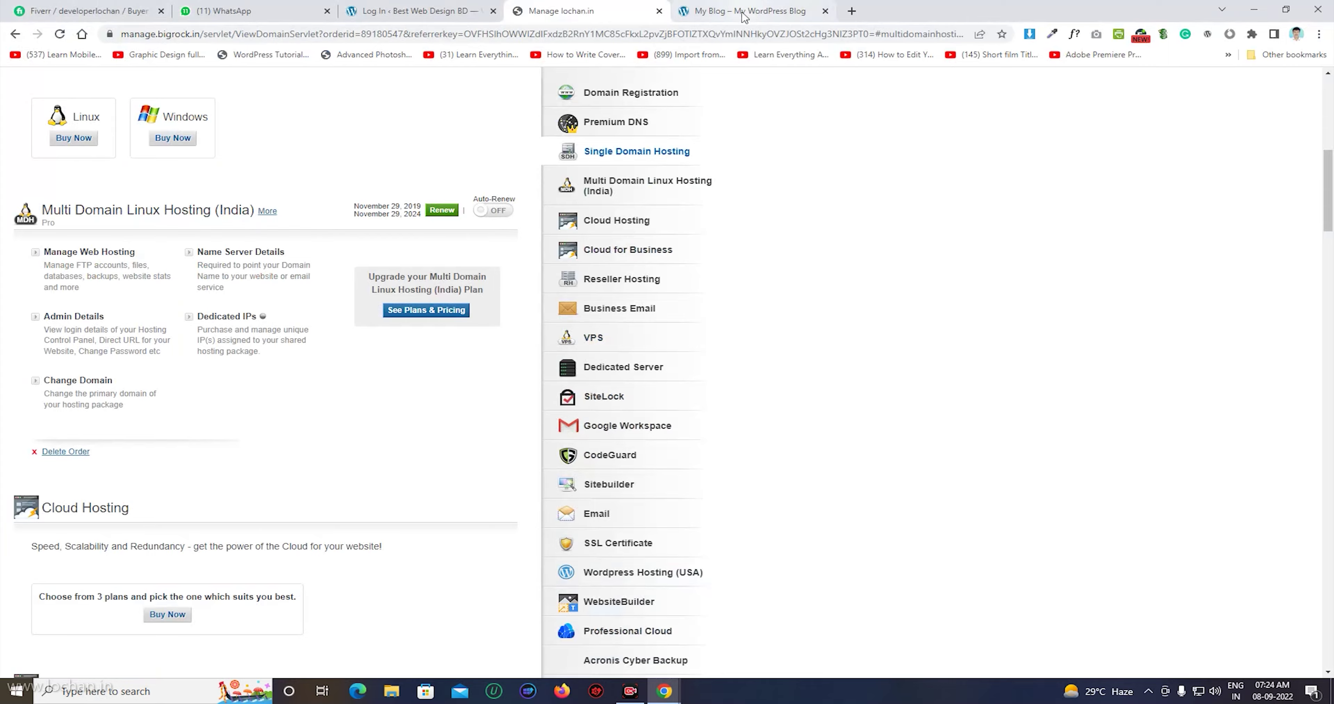
Browse the new My Blog front page, then go back to the Softaculous success summary.
{"action": "left_click", "coordinate": [744, 13]}
{"action": "scroll", "coordinate": [512, 300], "scroll_direction": "down", "scroll_amount": 3}
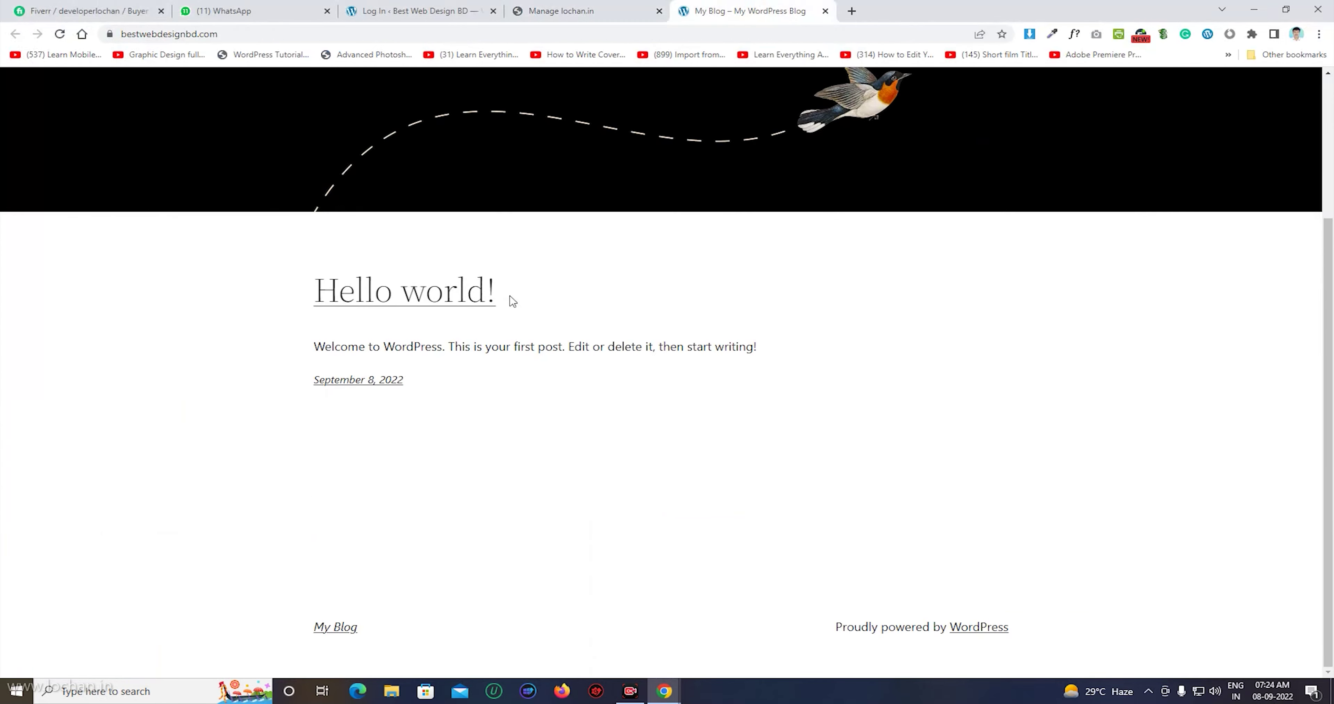
{"action": "scroll", "coordinate": [513, 300], "scroll_direction": "up", "scroll_amount": 3}
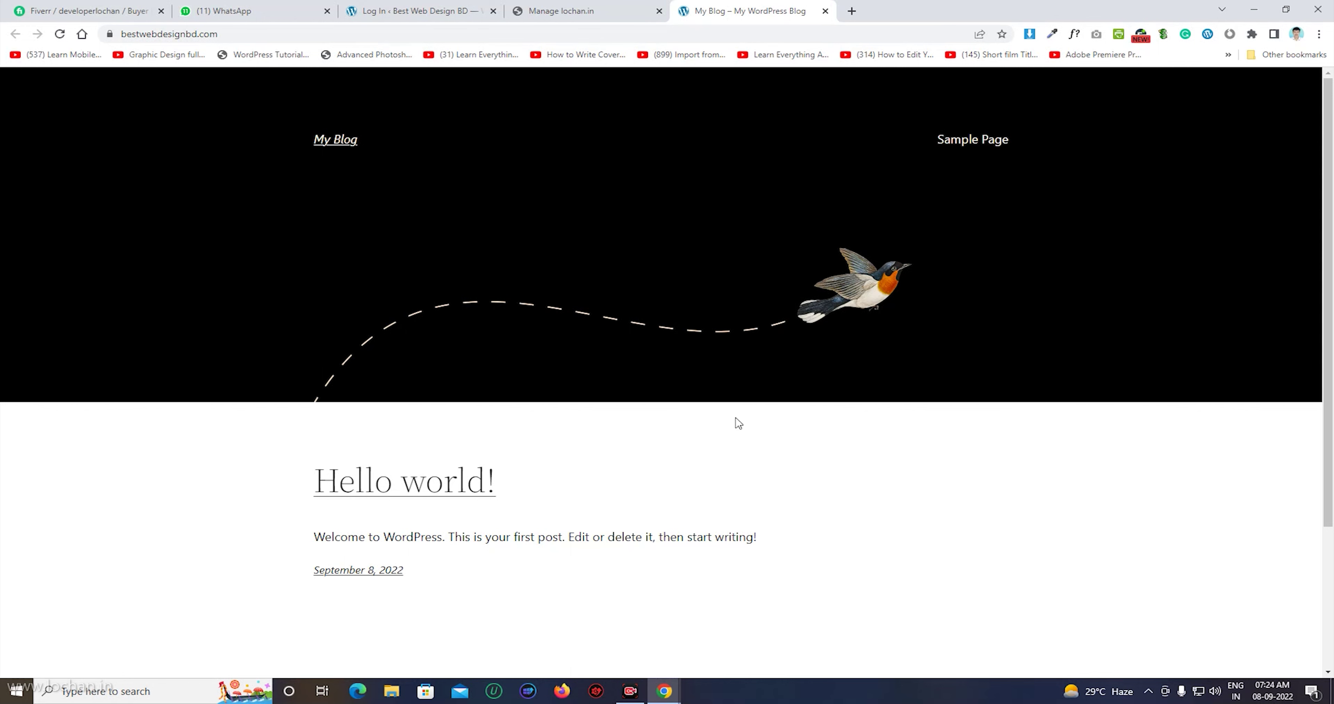
{"action": "scroll", "coordinate": [735, 421], "scroll_direction": "down", "scroll_amount": 3}
{"action": "scroll", "coordinate": [733, 418], "scroll_direction": "up", "scroll_amount": 2}
{"action": "scroll", "coordinate": [733, 418], "scroll_direction": "up", "scroll_amount": 1}
{"action": "scroll", "coordinate": [758, 299], "scroll_direction": "down", "scroll_amount": 3}
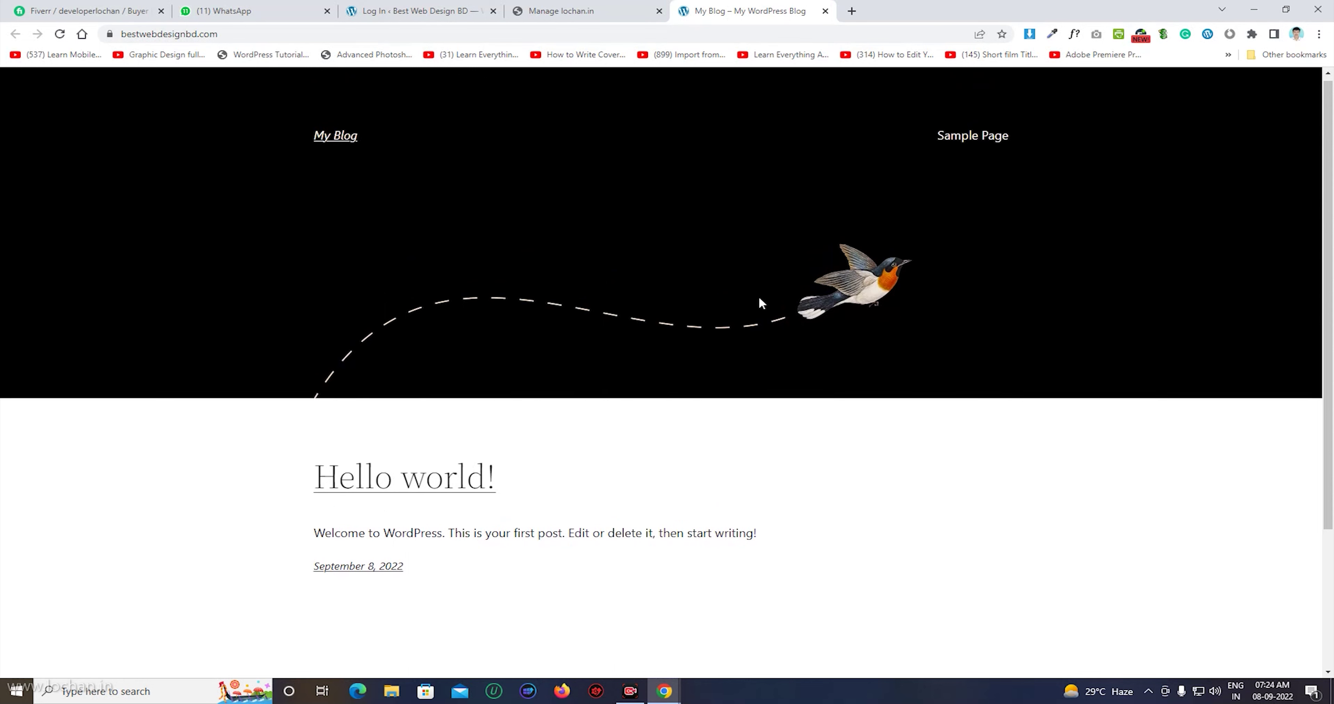
{"action": "scroll", "coordinate": [885, 396], "scroll_direction": "up", "scroll_amount": 3}
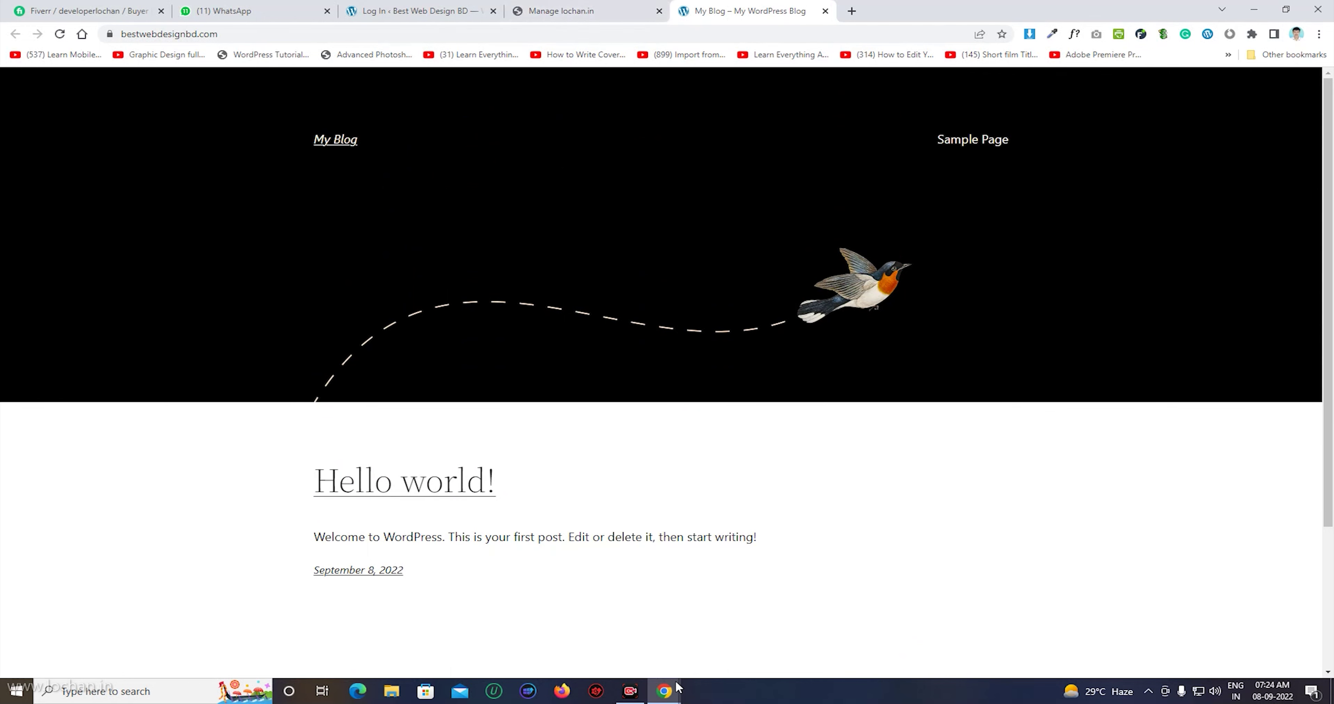
{"action": "mouse_move", "coordinate": [670, 694]}
{"action": "left_click", "coordinate": [723, 652]}
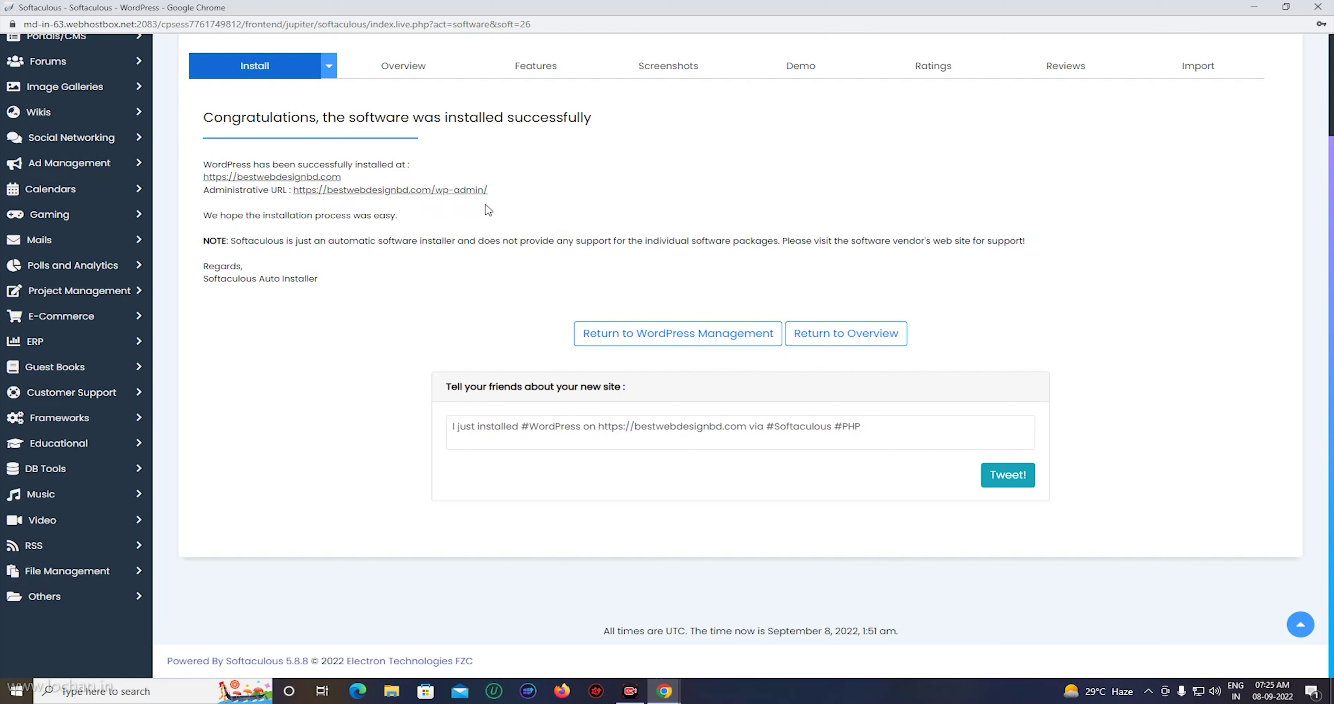
{"action": "left_click", "coordinate": [404, 190]}
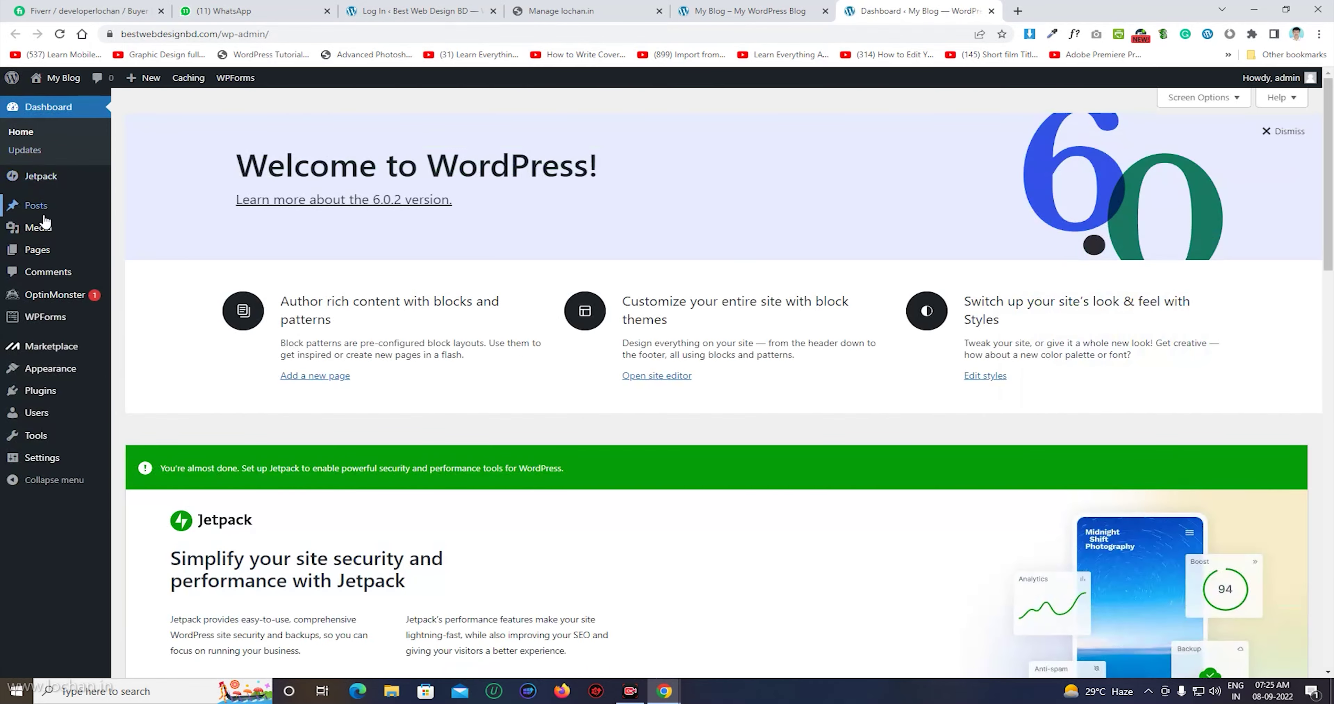
{"action": "mouse_move", "coordinate": [39, 377]}
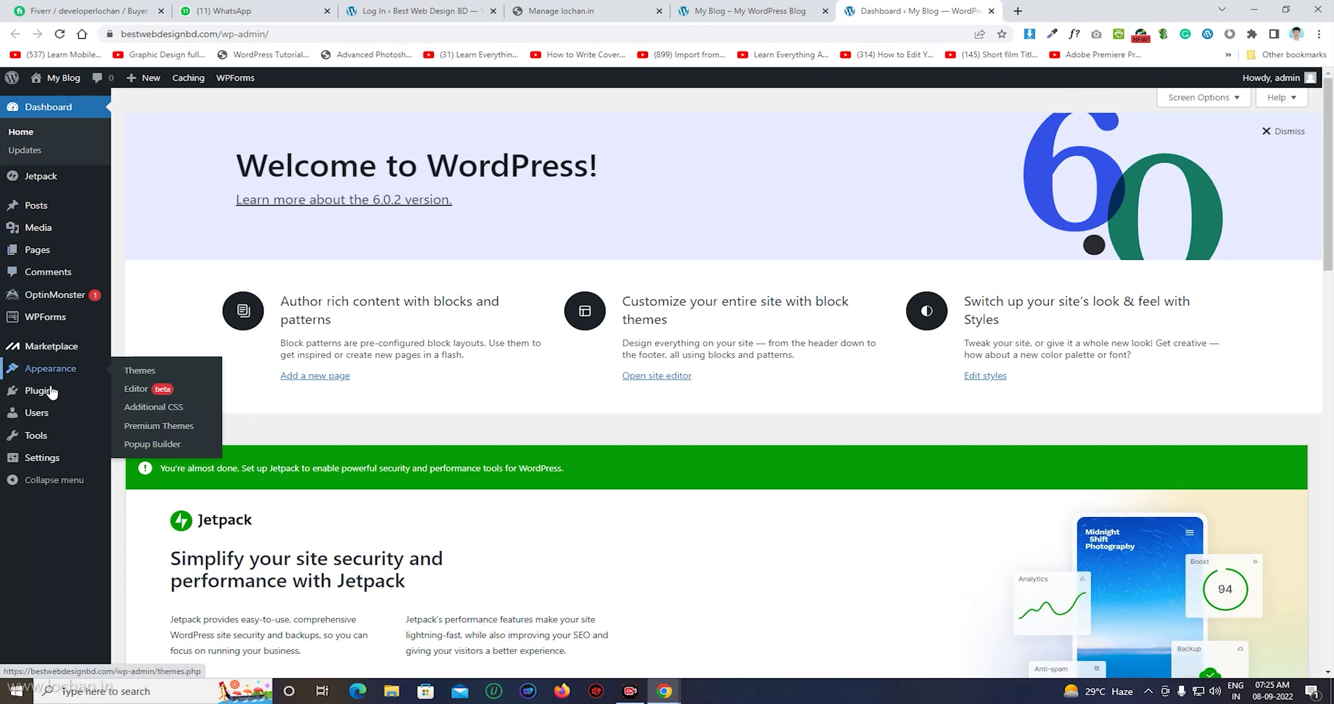
{"action": "mouse_move", "coordinate": [47, 399]}
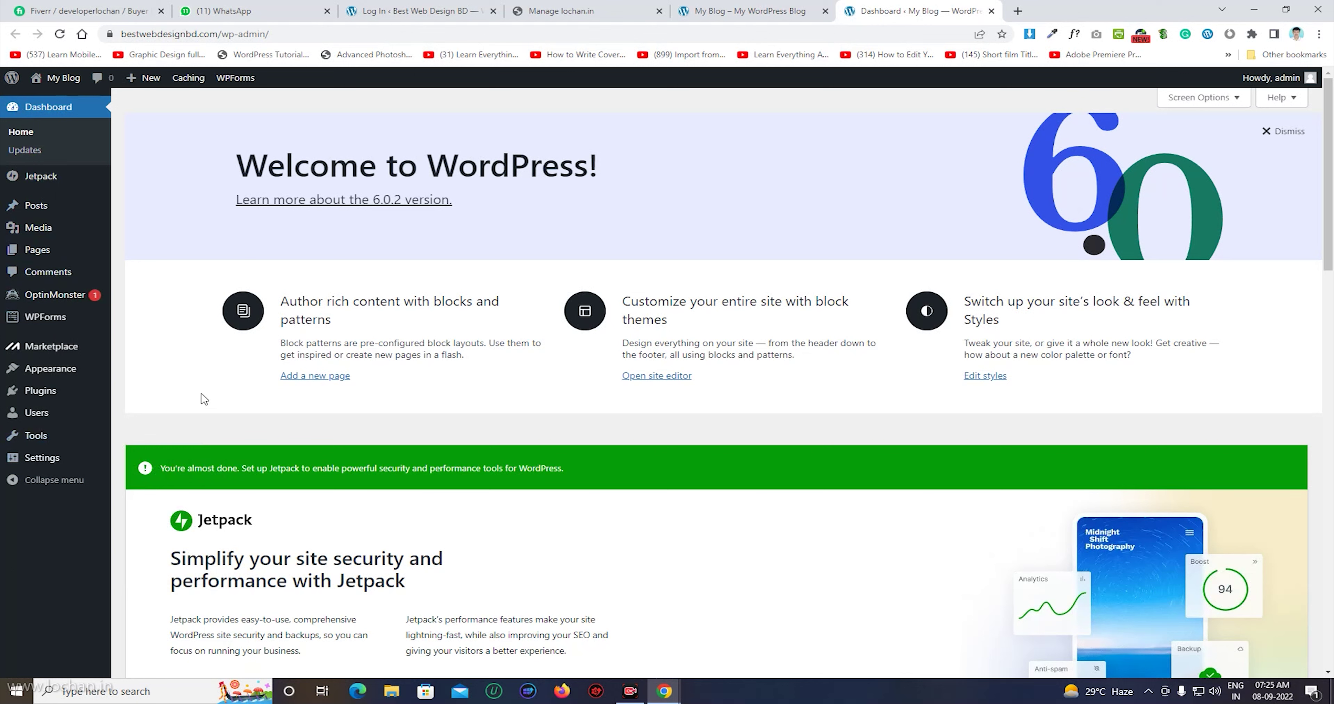
{"action": "scroll", "coordinate": [730, 486], "scroll_direction": "down", "scroll_amount": 15}
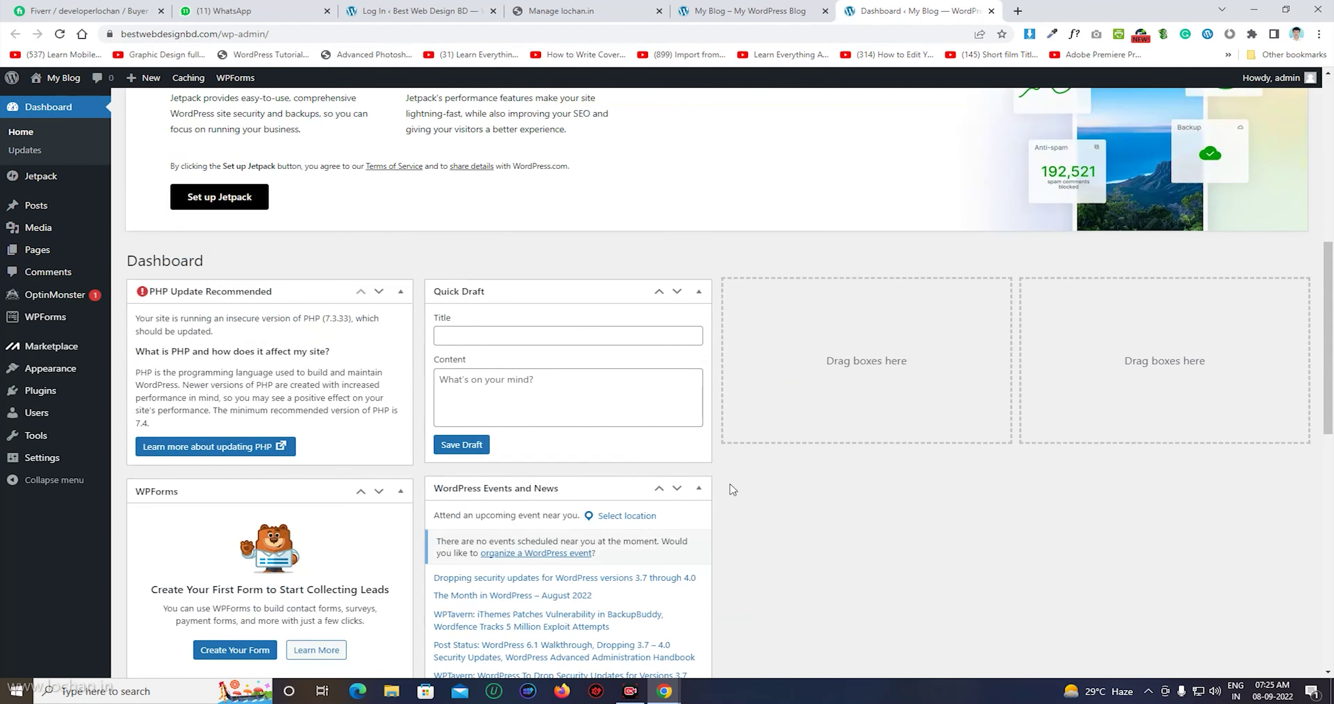
{"action": "scroll", "coordinate": [730, 487], "scroll_direction": "up", "scroll_amount": 9}
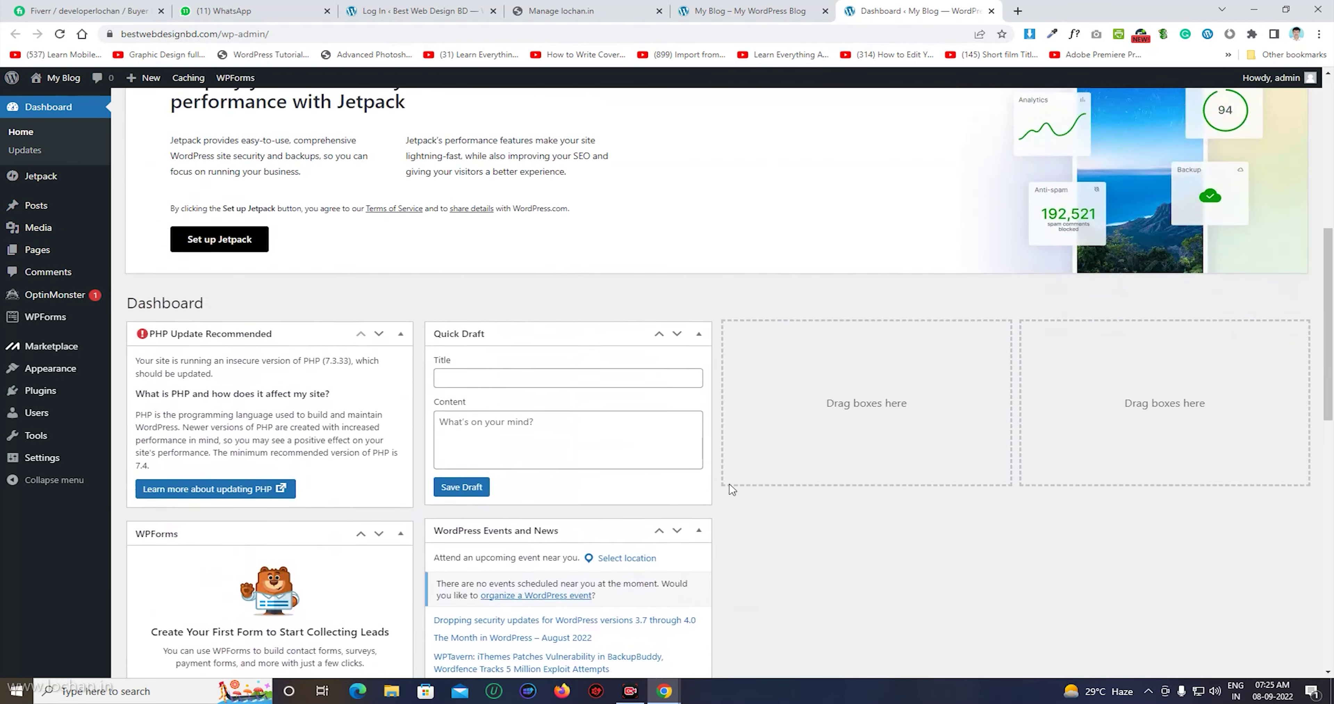
{"action": "scroll", "coordinate": [705, 301], "scroll_direction": "up", "scroll_amount": 4}
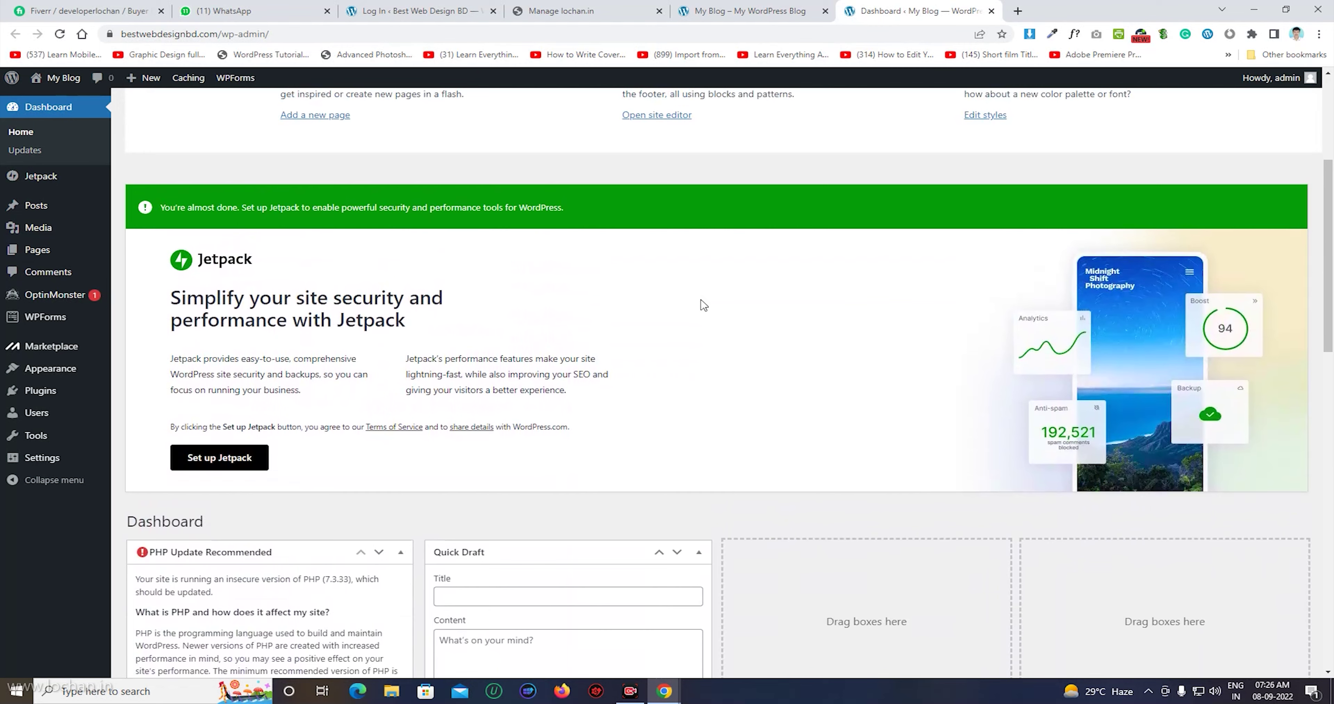
{"action": "scroll", "coordinate": [705, 310], "scroll_direction": "up", "scroll_amount": 4}
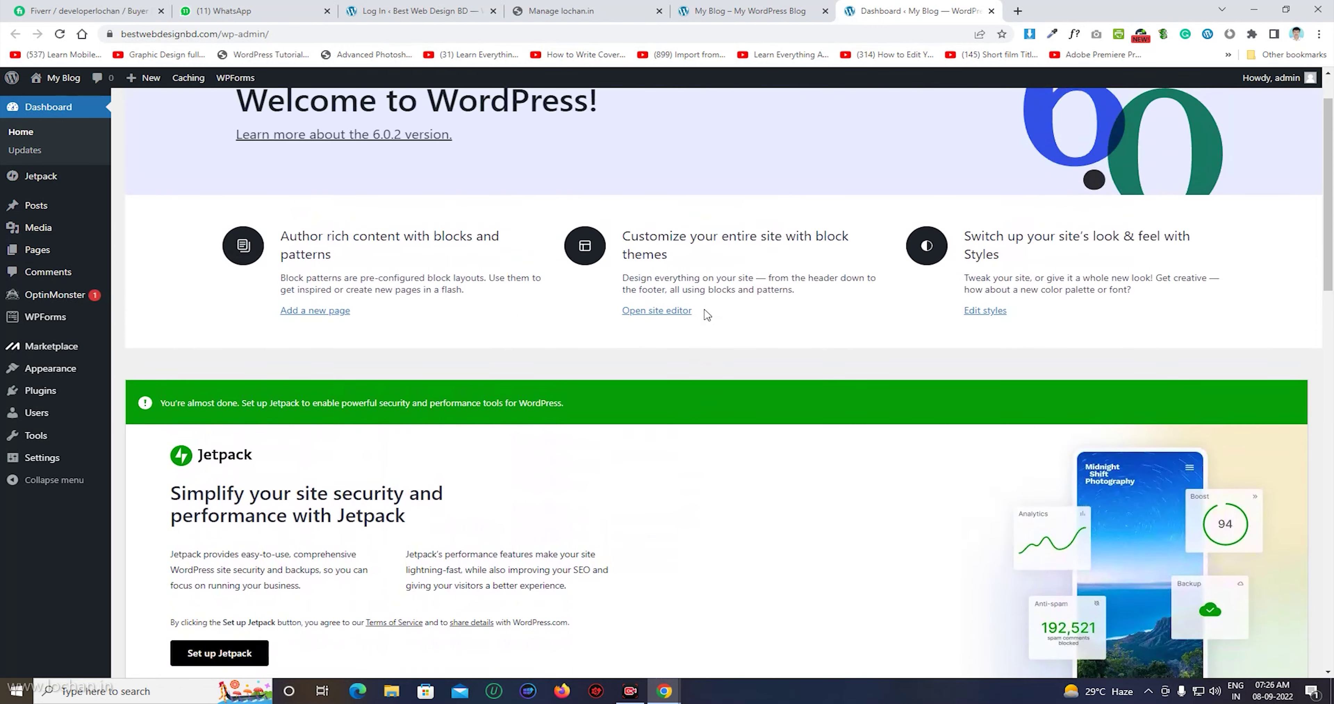
{"action": "scroll", "coordinate": [707, 307], "scroll_direction": "up", "scroll_amount": 2}
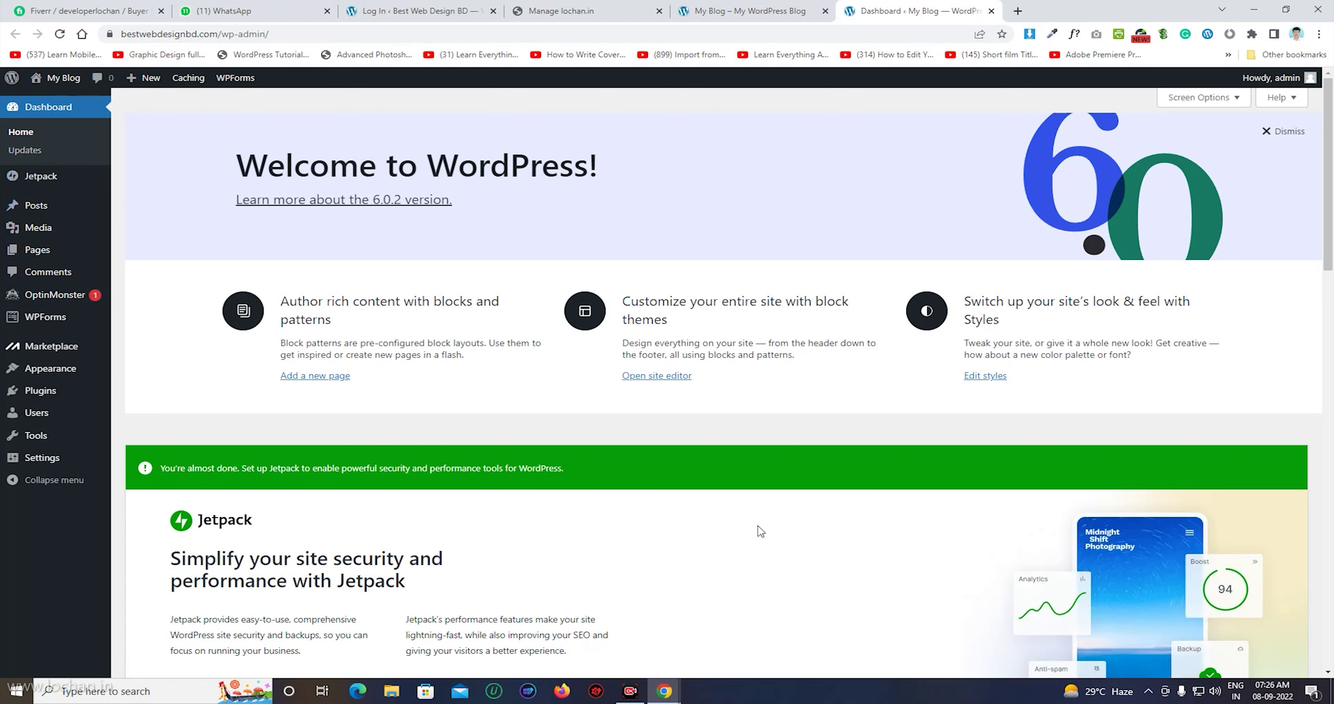
{"action": "left_click", "coordinate": [798, 7]}
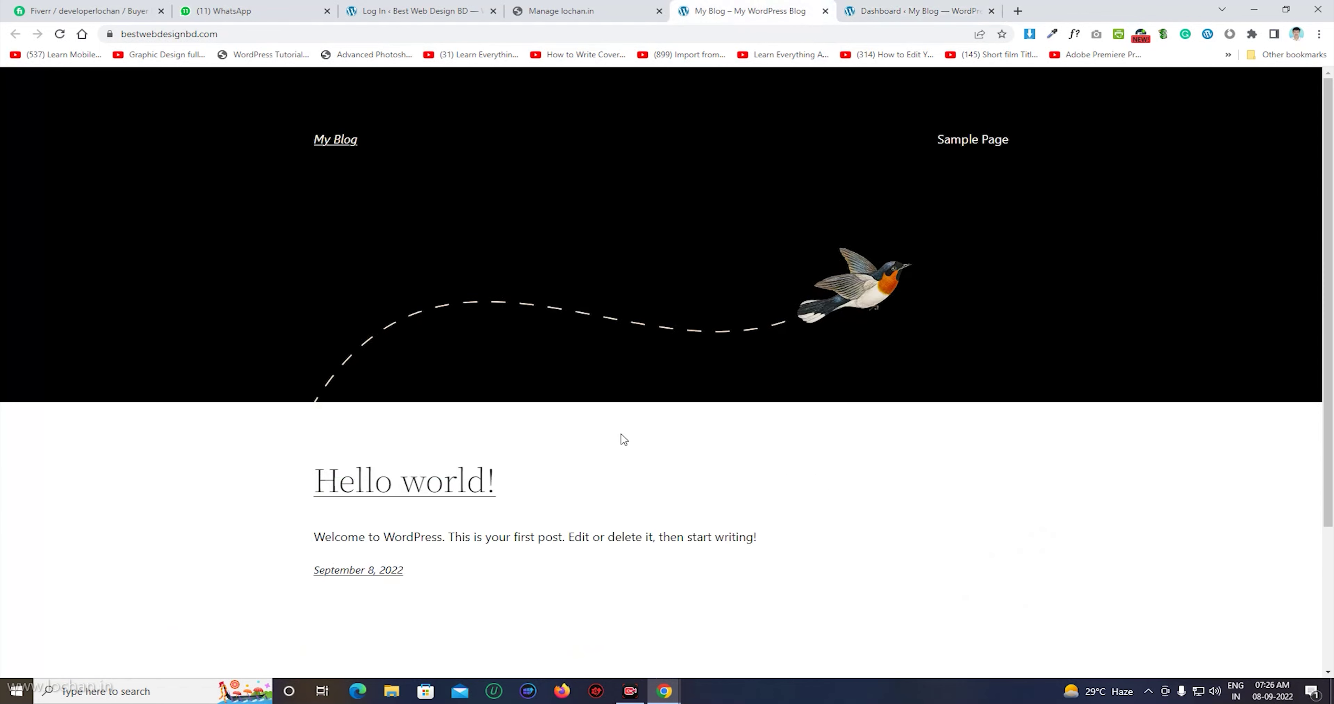
{"action": "left_click", "coordinate": [926, 11]}
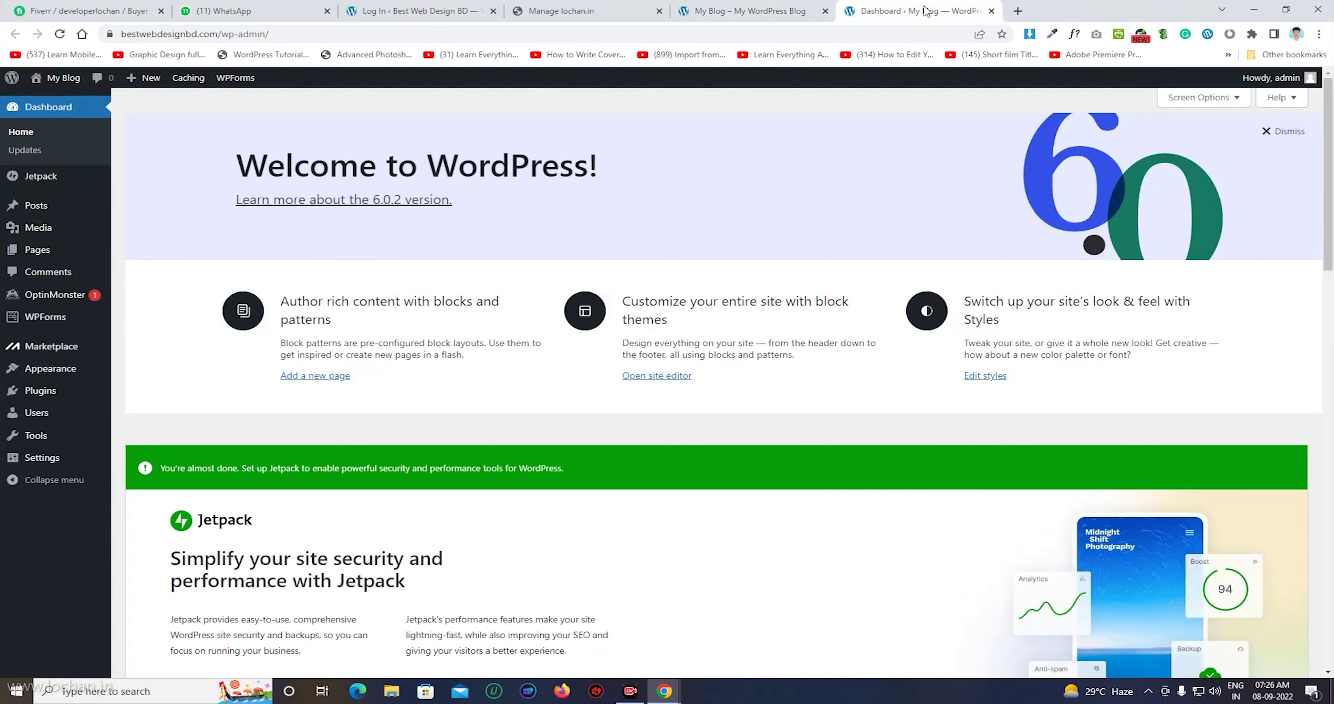